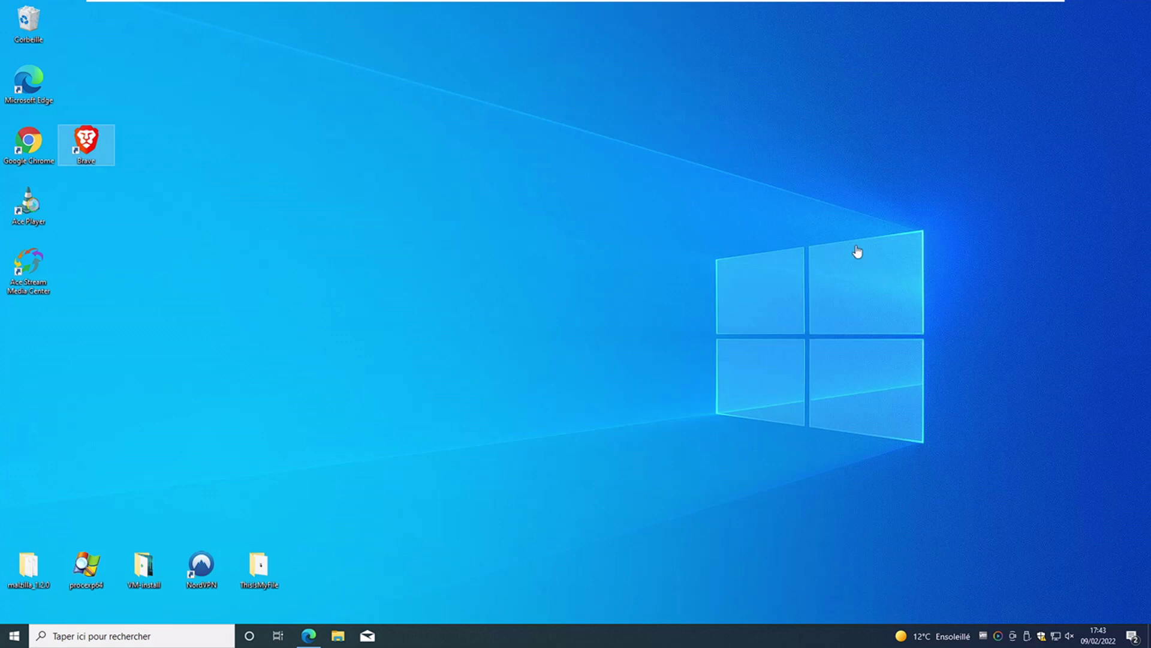
Step: Check how the Start menu looks with the current Windows theme
left_click(17, 636)
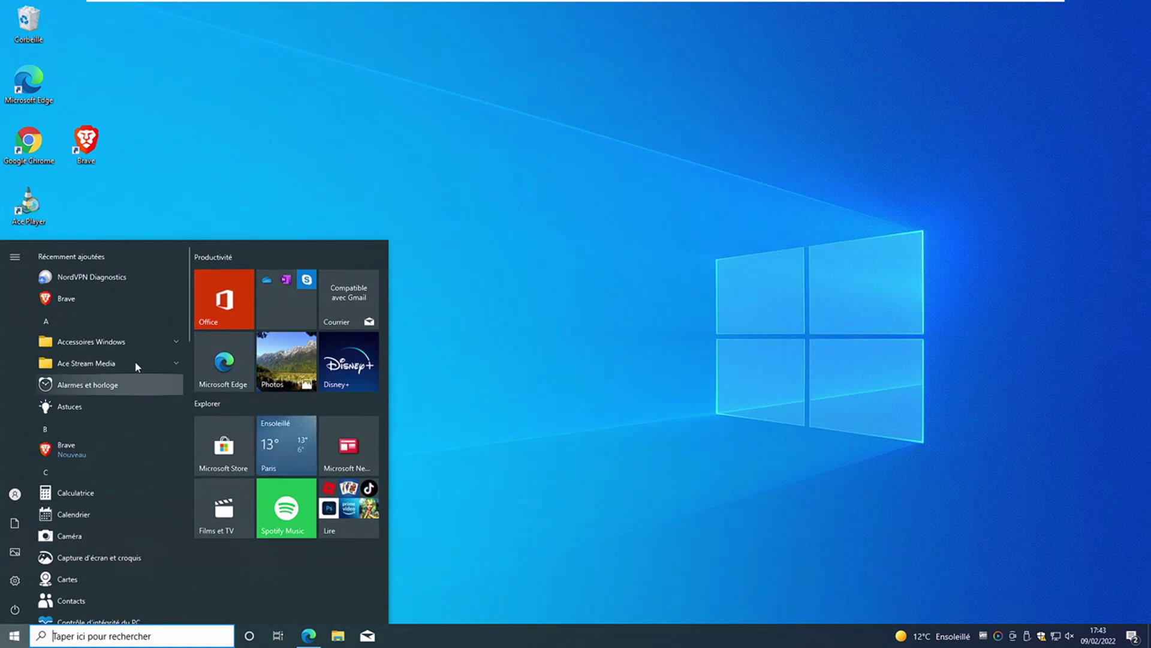
left_click(610, 387)
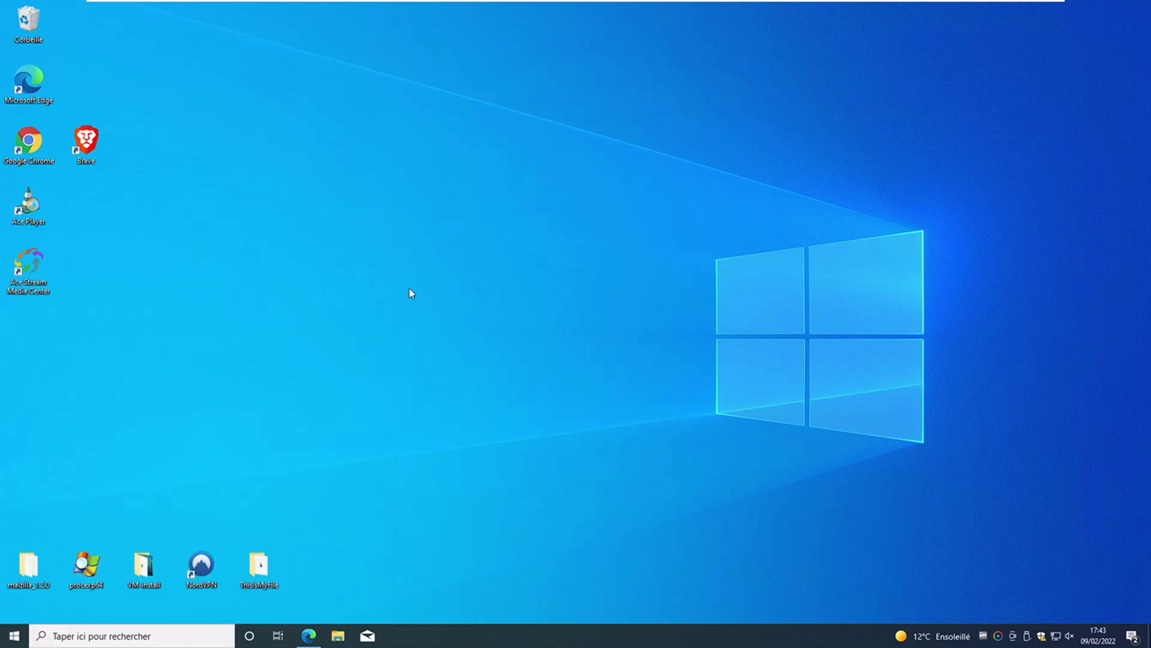
Step: Open the desktop personalization settings in a maximized window and show the Themes (Thèmes) page
right_click(393, 179)
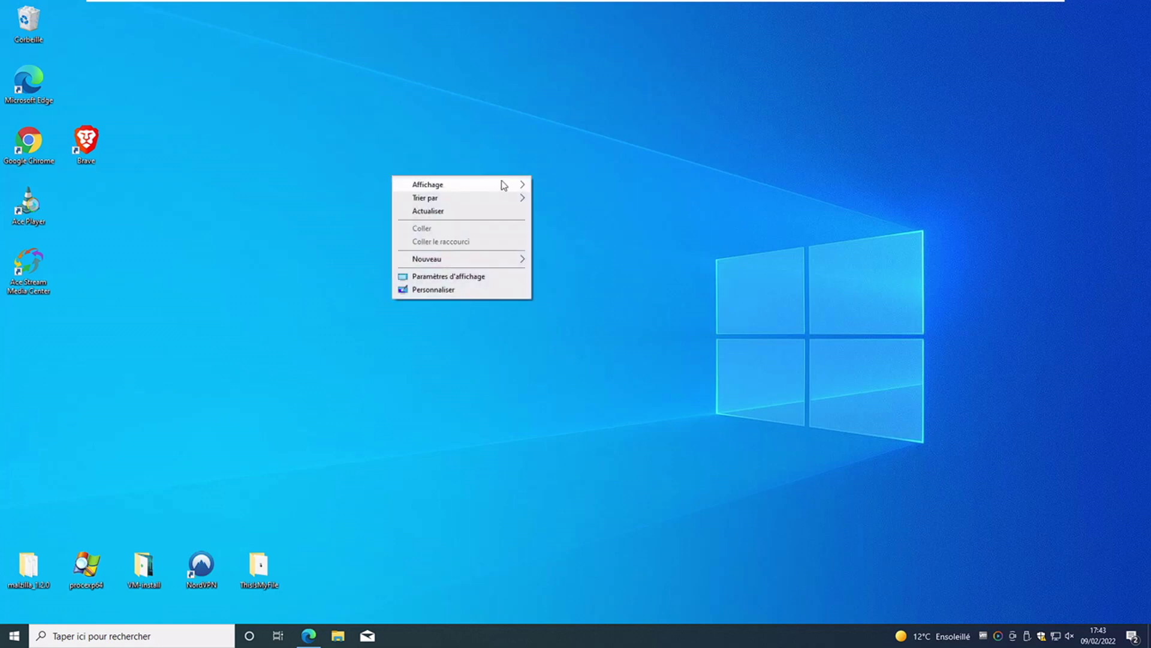
left_click(446, 290)
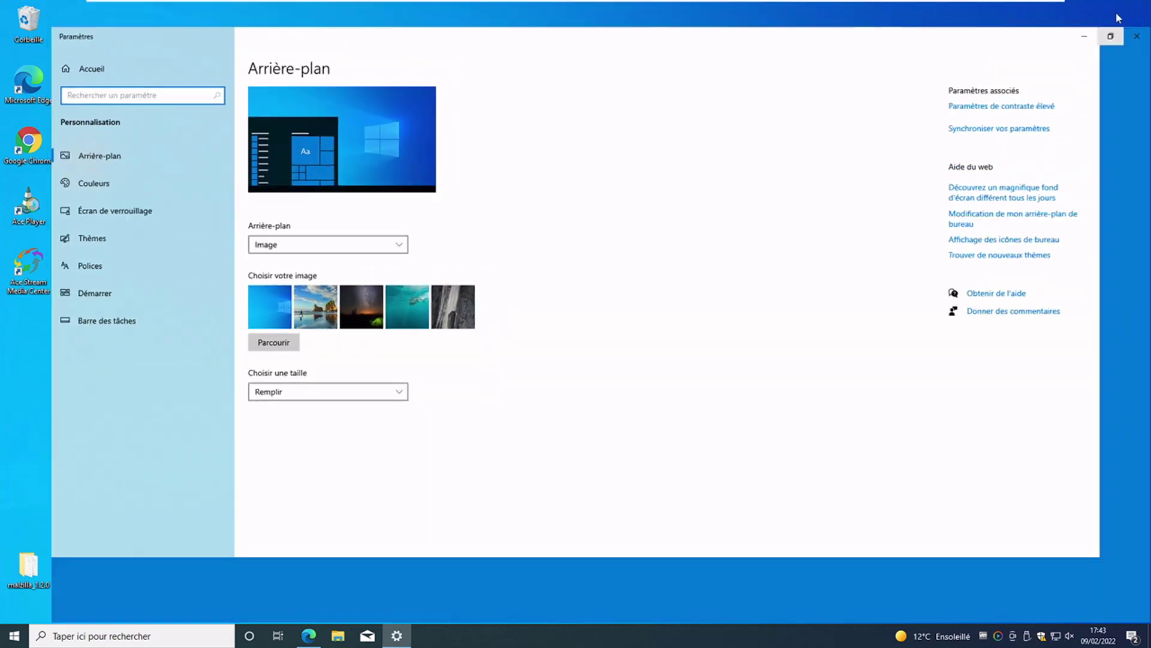
left_click(1109, 11)
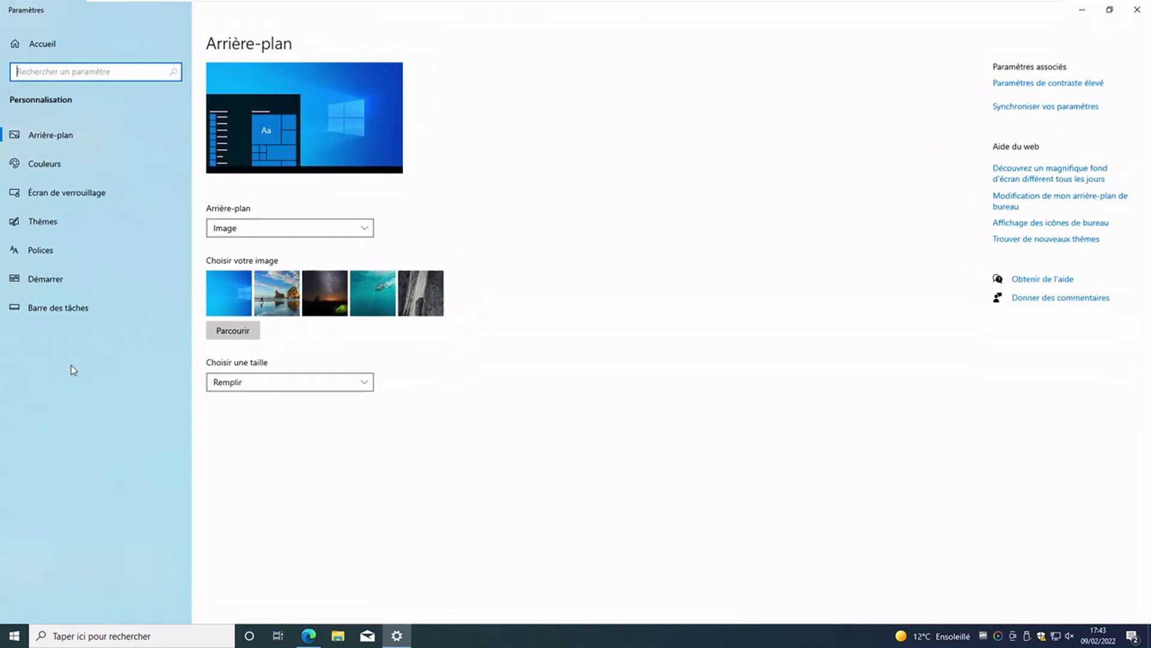
left_click(48, 227)
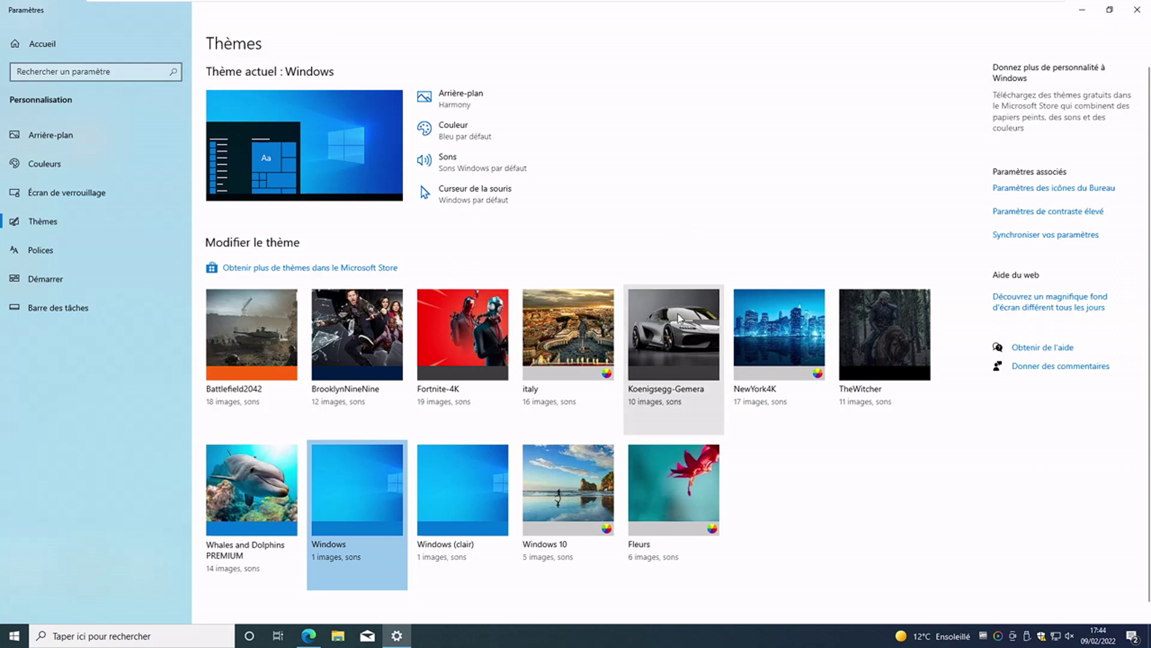
Step: Apply the Whales and Dolphins PREMIUM theme and check its look on the desktop and the Start menu
left_click(238, 468)
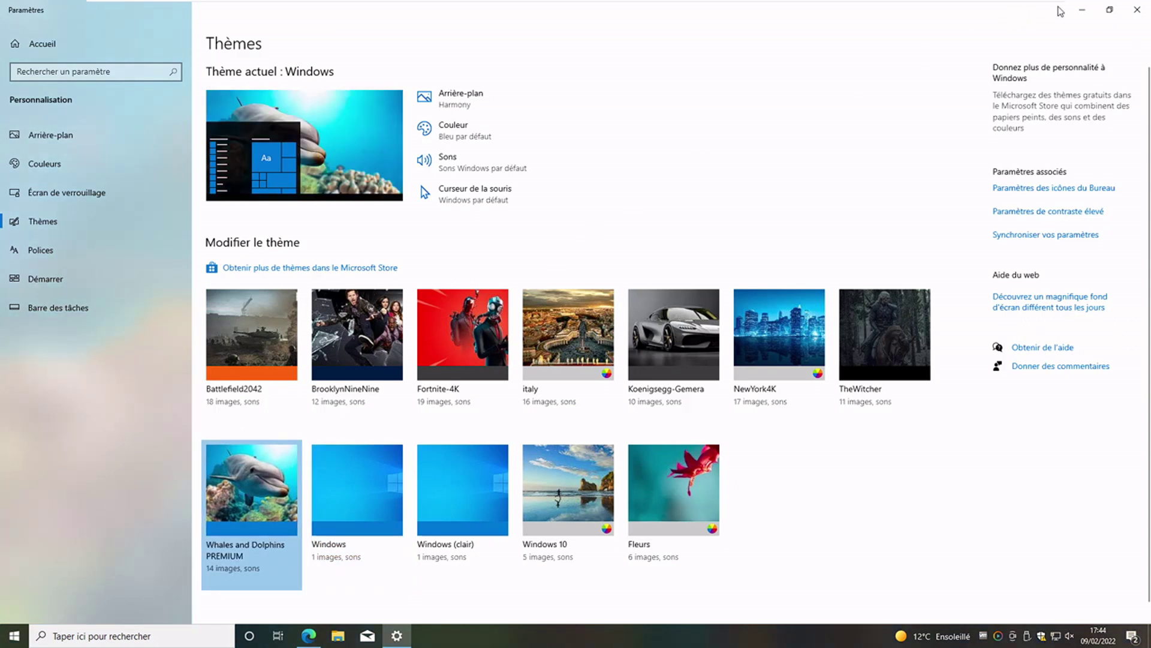
left_click(1083, 10)
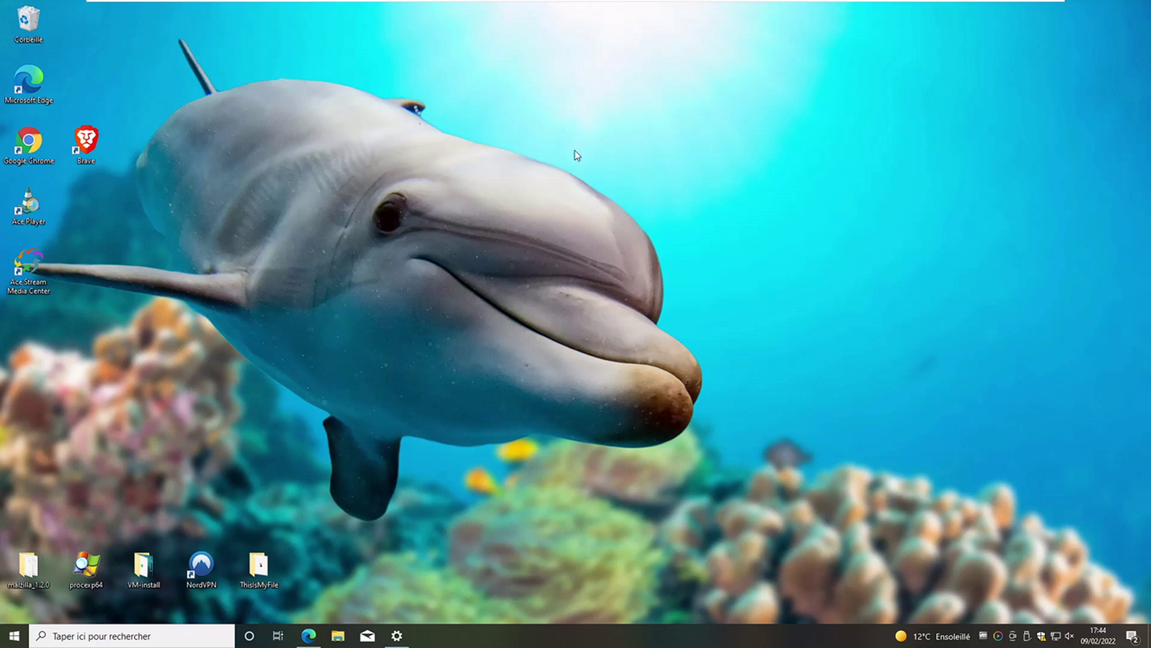
left_click(11, 637)
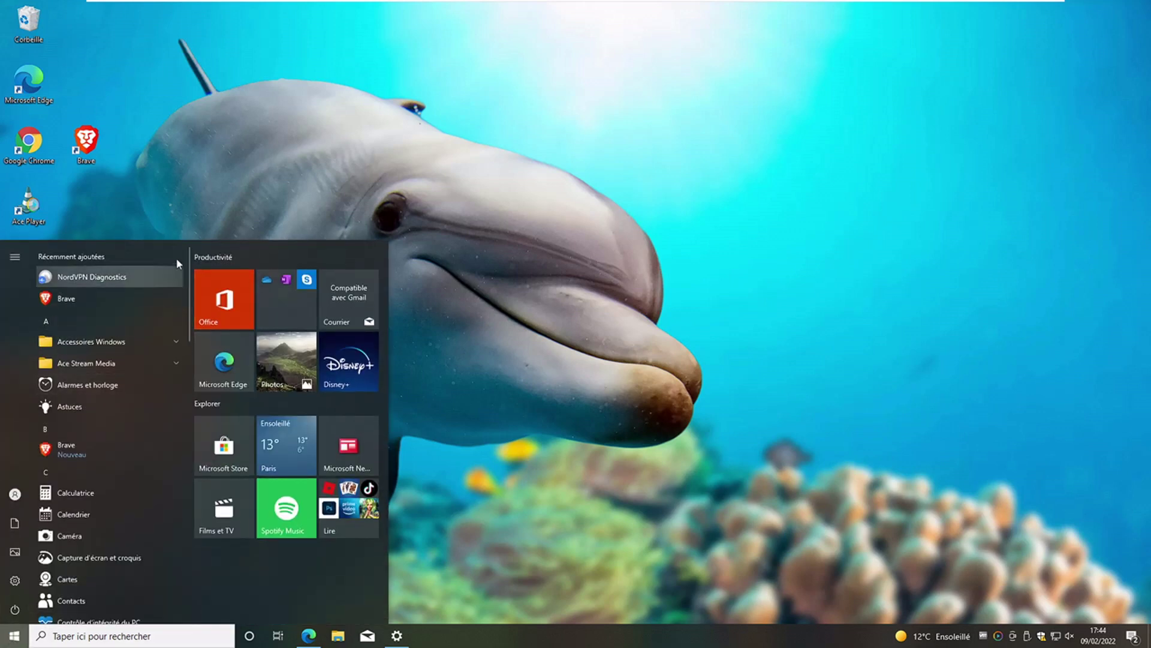
left_click(588, 503)
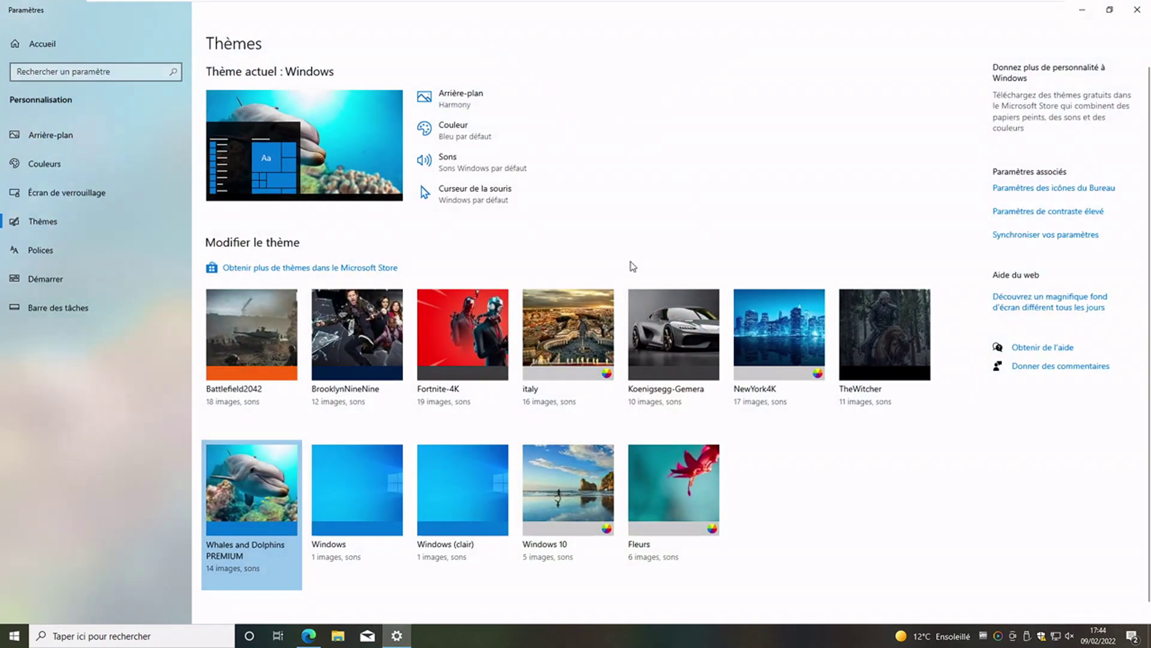
Step: Apply the italy theme and check its look on the desktop and the Start menu
left_click(602, 431)
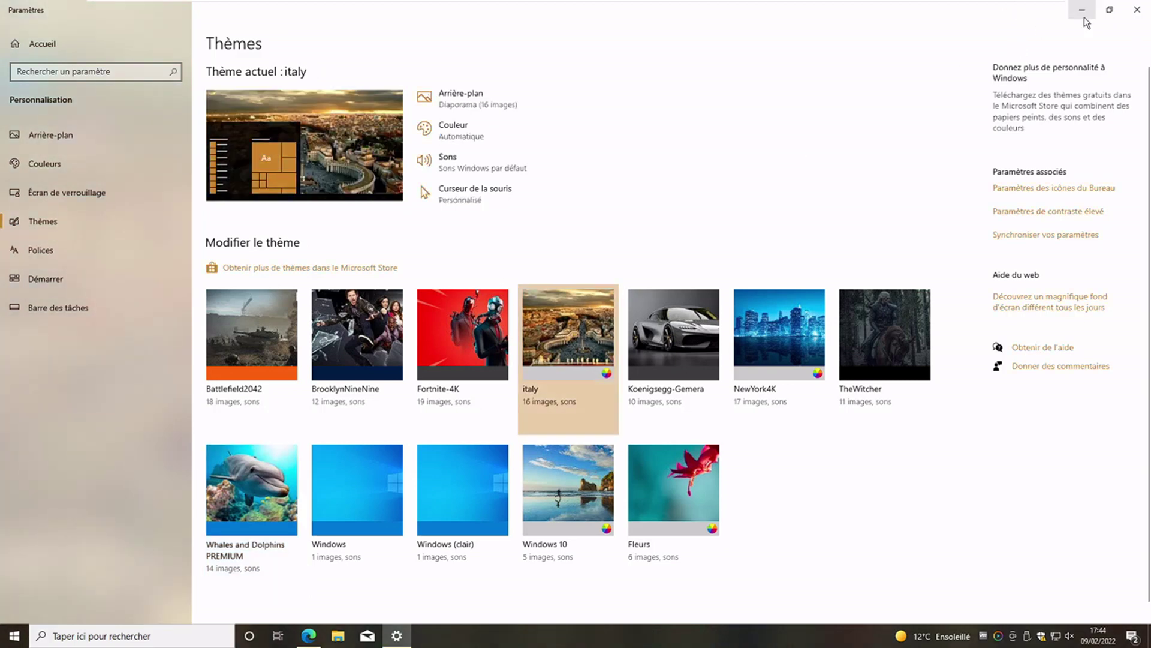
left_click(1083, 15)
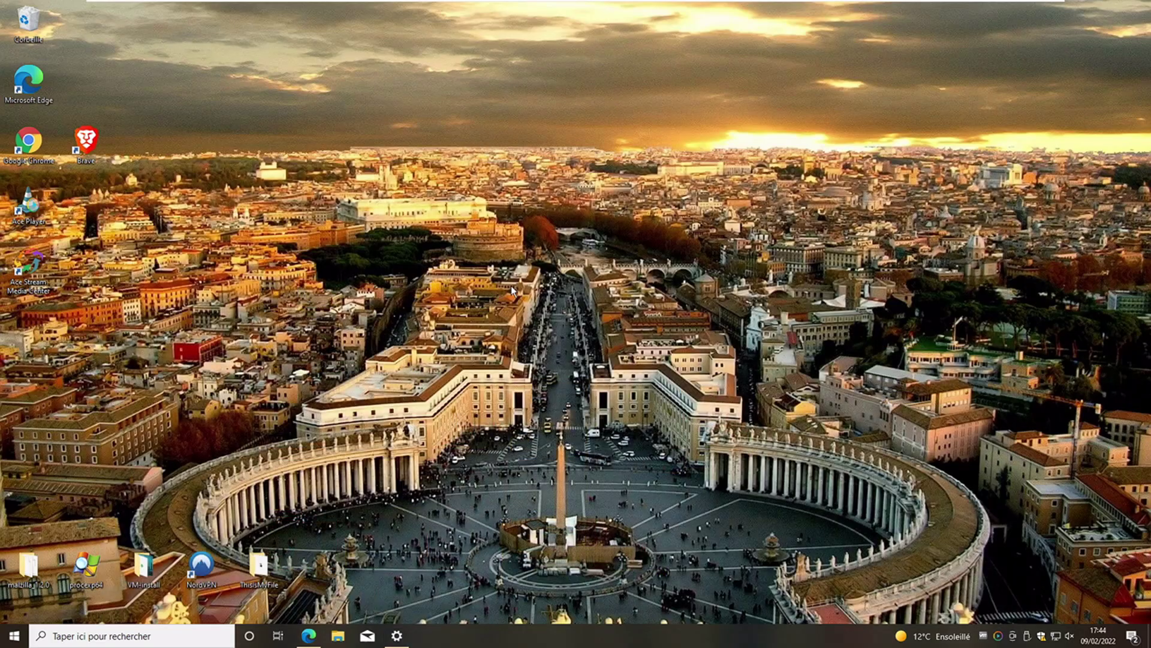
left_click(15, 637)
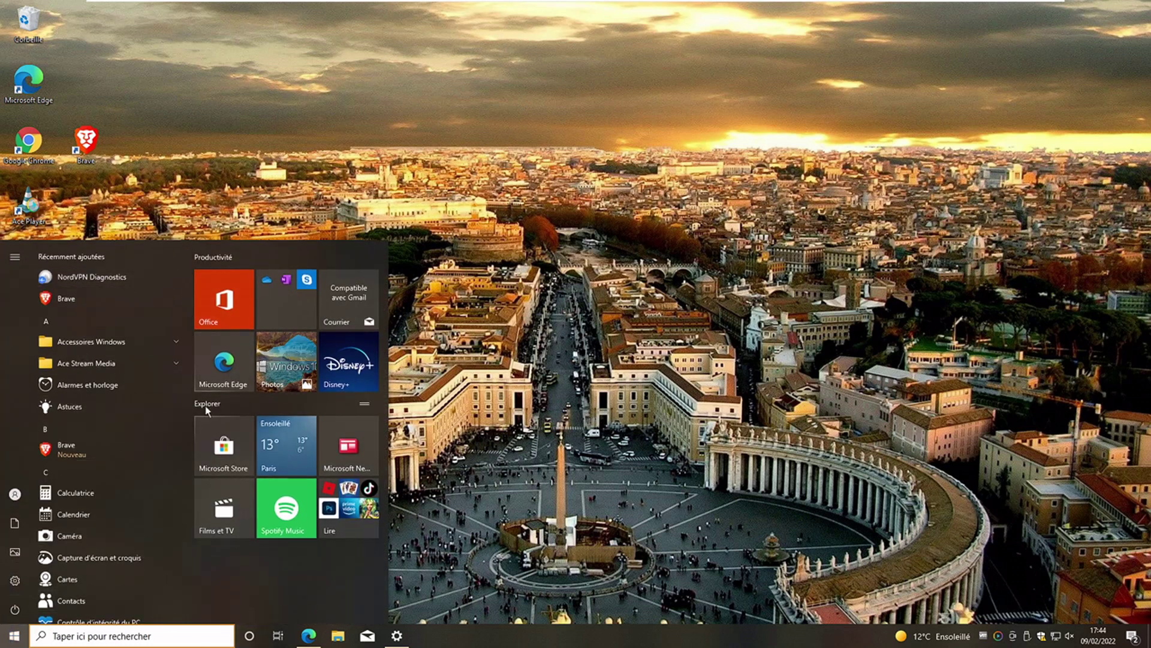
left_click(774, 186)
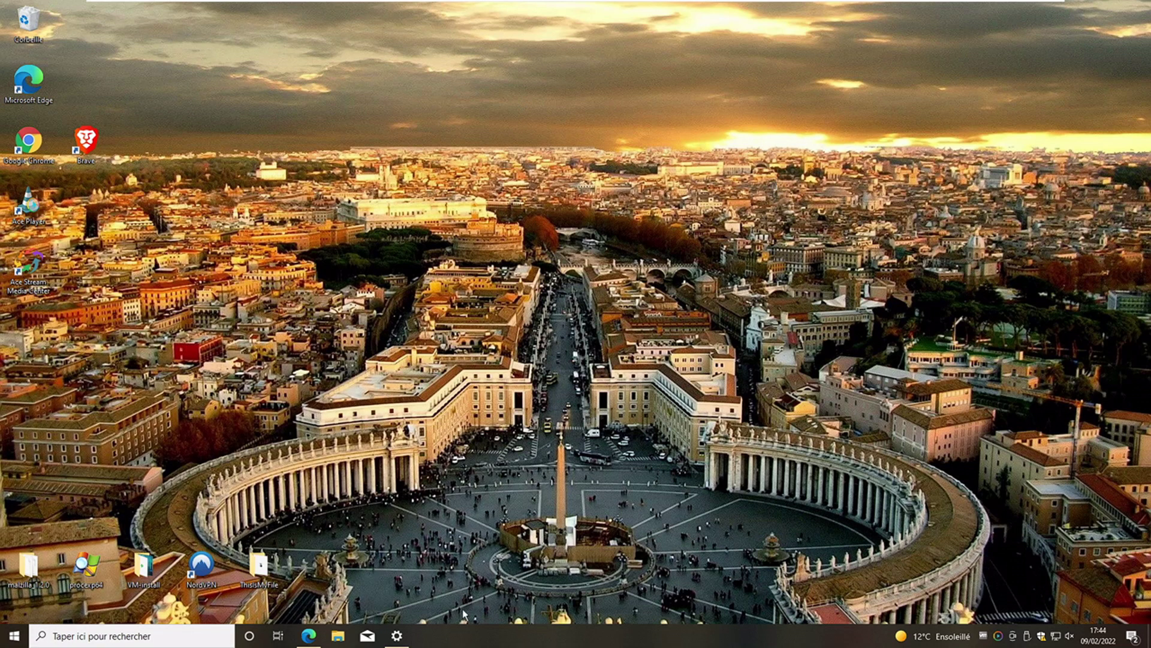
Step: Review the italy theme's slideshow background settings, including the available image change intervals and picture fit options
left_click(405, 637)
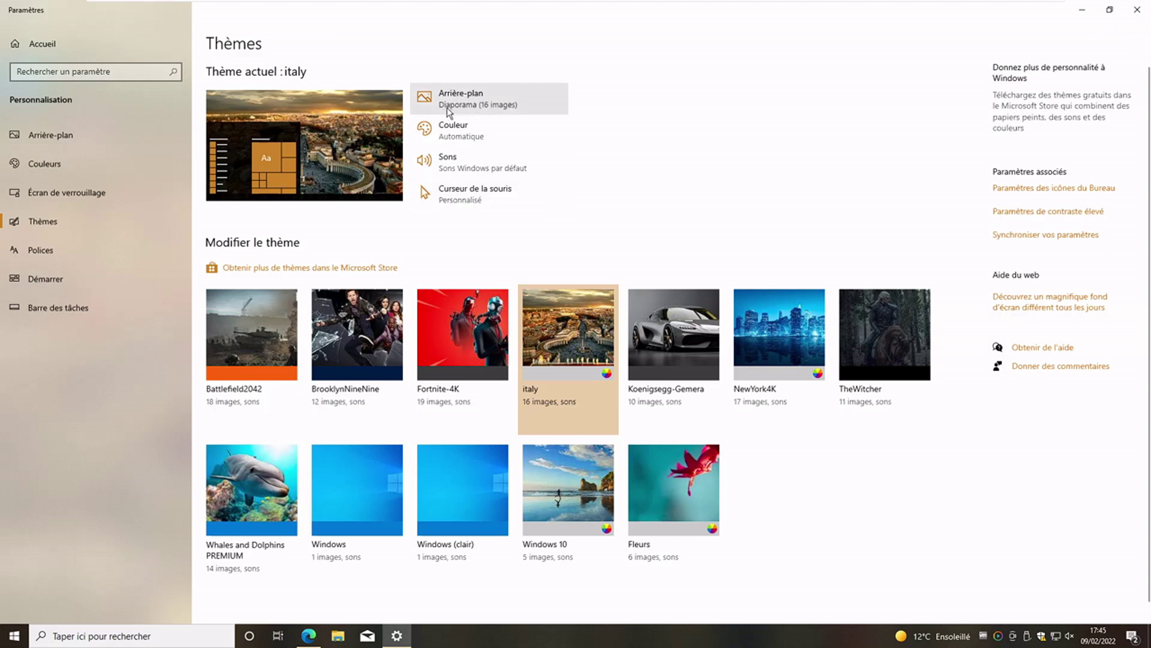
left_click(493, 106)
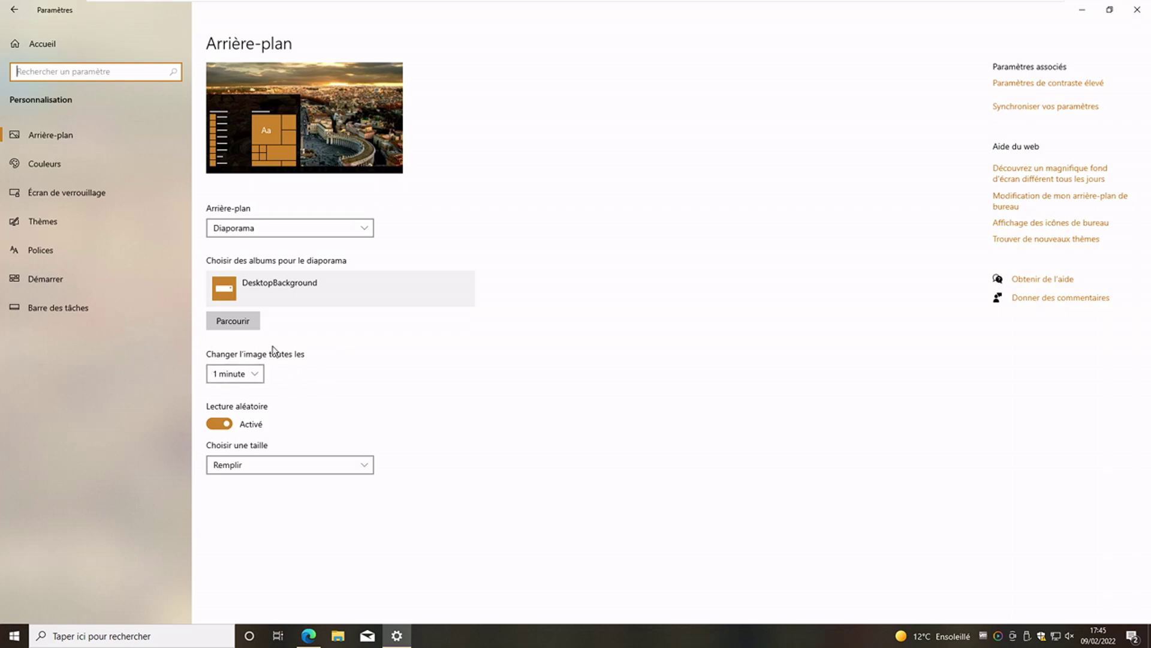
left_click(248, 375)
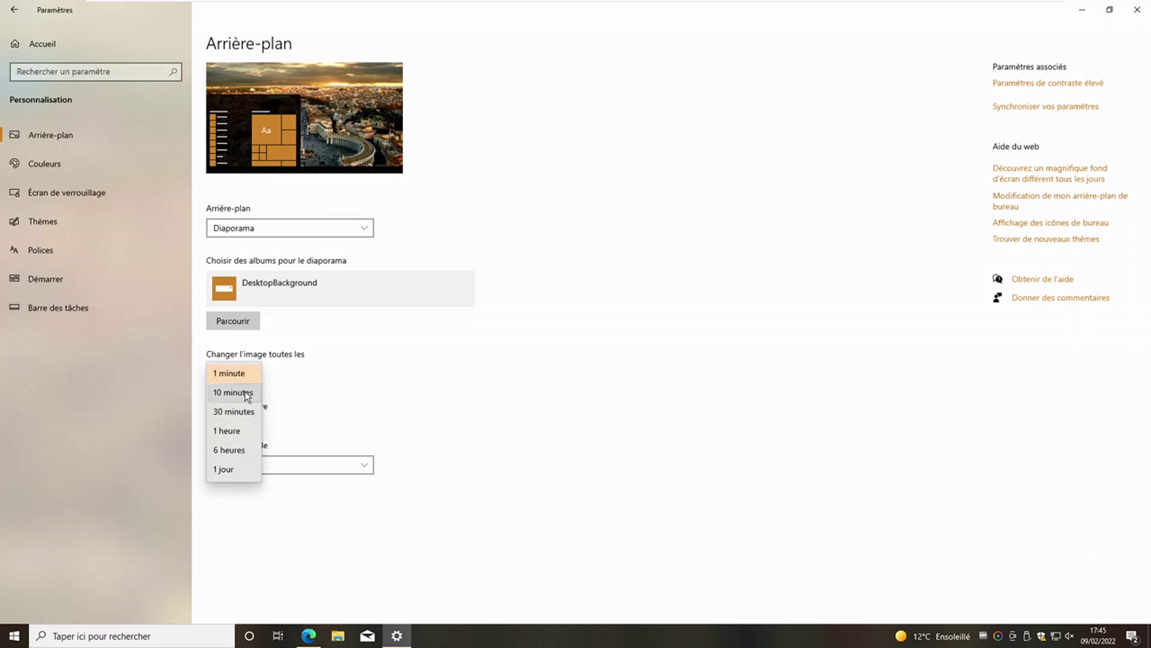
left_click(407, 377)
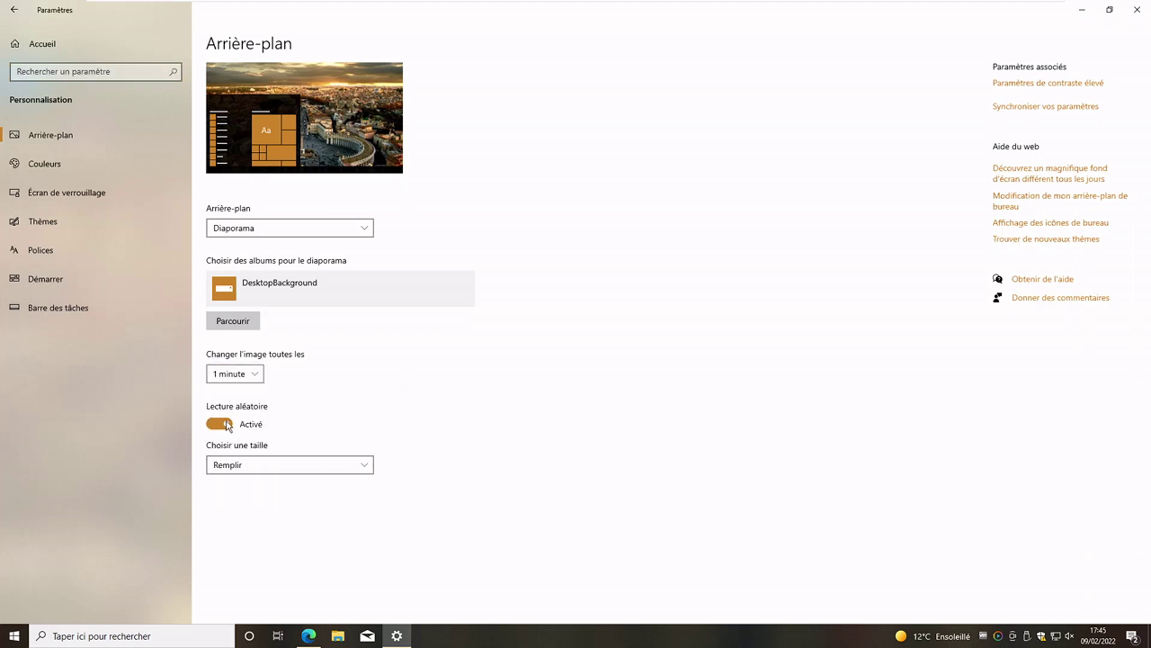
left_click(250, 470)
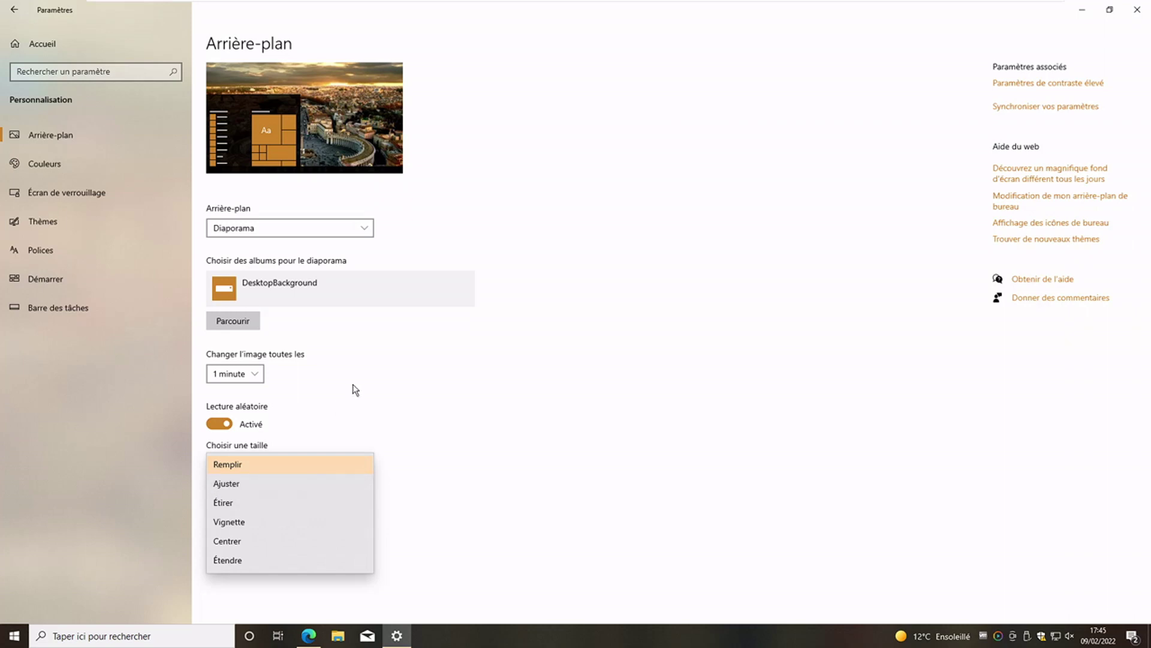
left_click(395, 374)
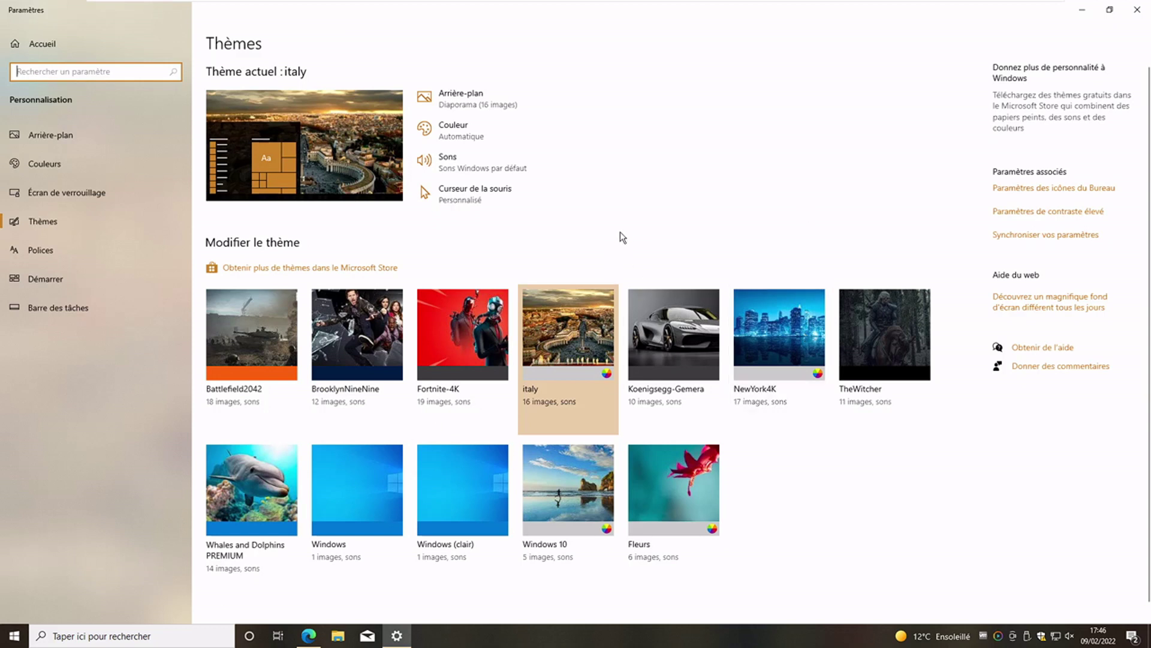
Step: Browse the Windows themes in the Microsoft Store and install the free Beauty of Horses theme
left_click(288, 274)
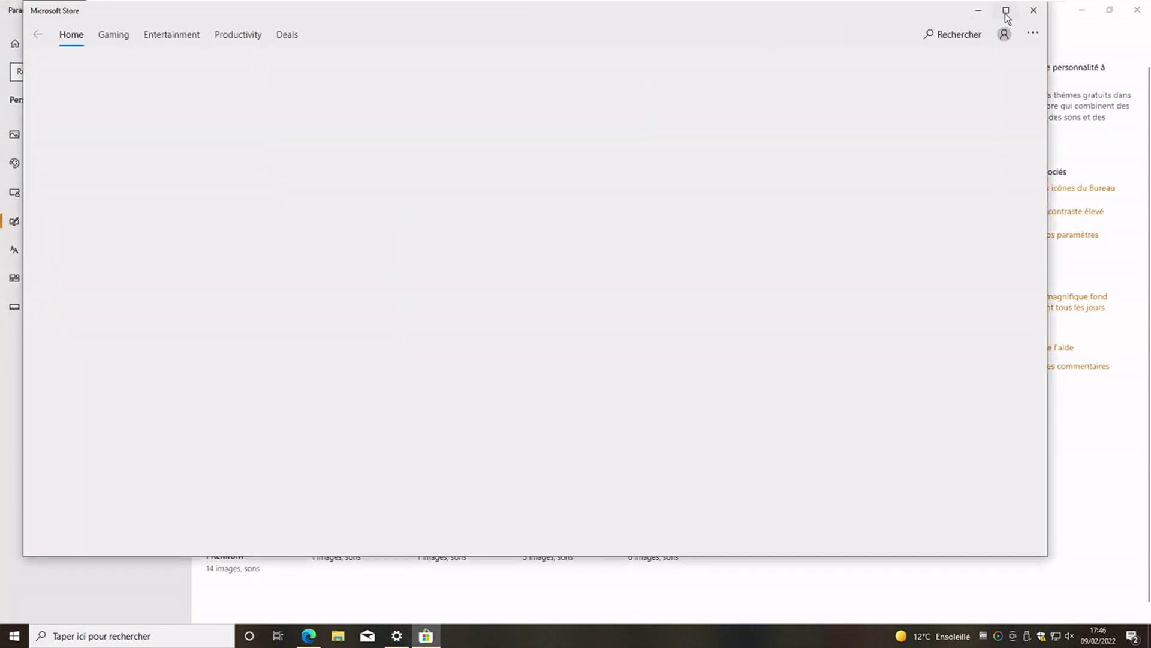
left_click(1006, 11)
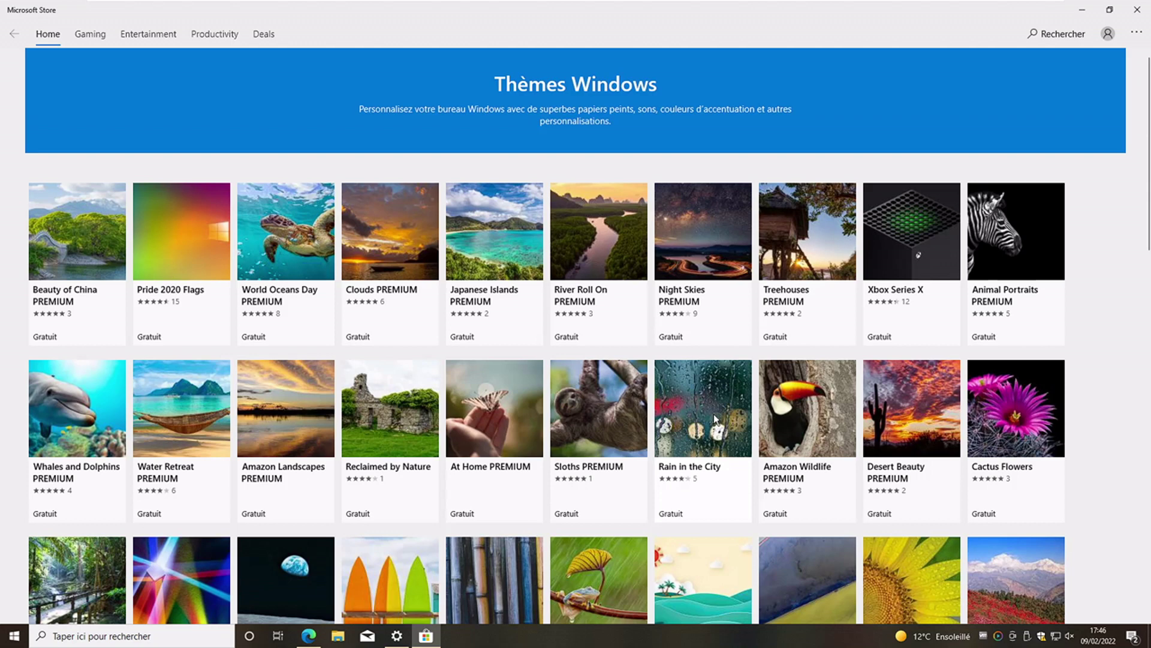
scroll(714, 419, "down", 6)
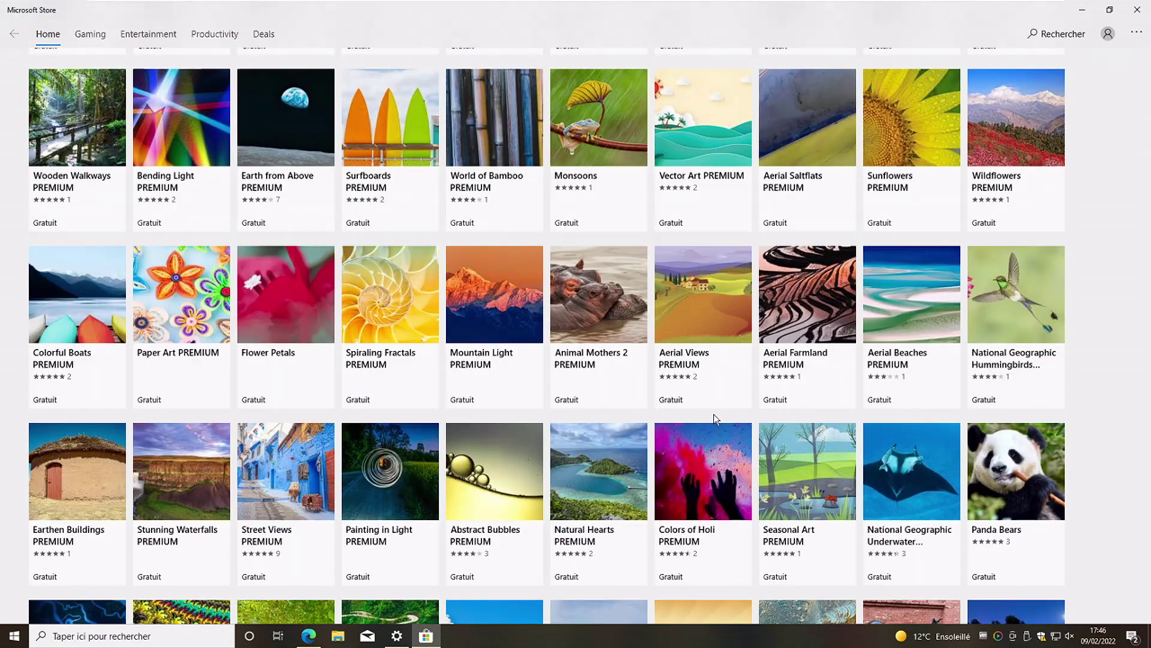
scroll(714, 418, "down", 7)
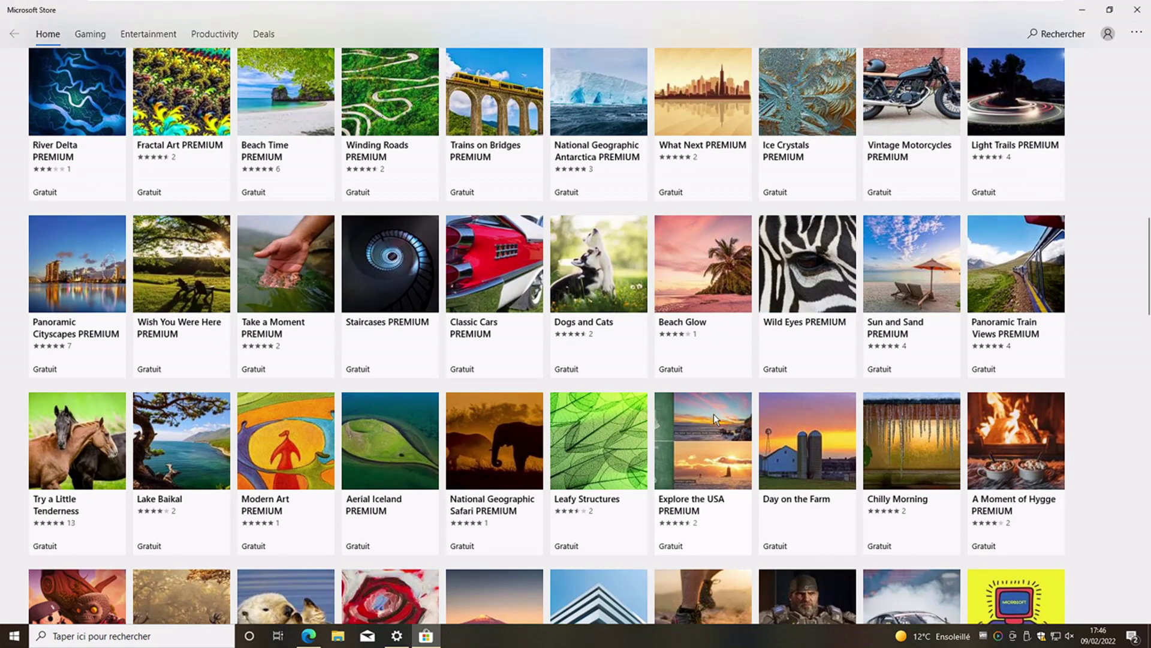
scroll(714, 413, "down", 7)
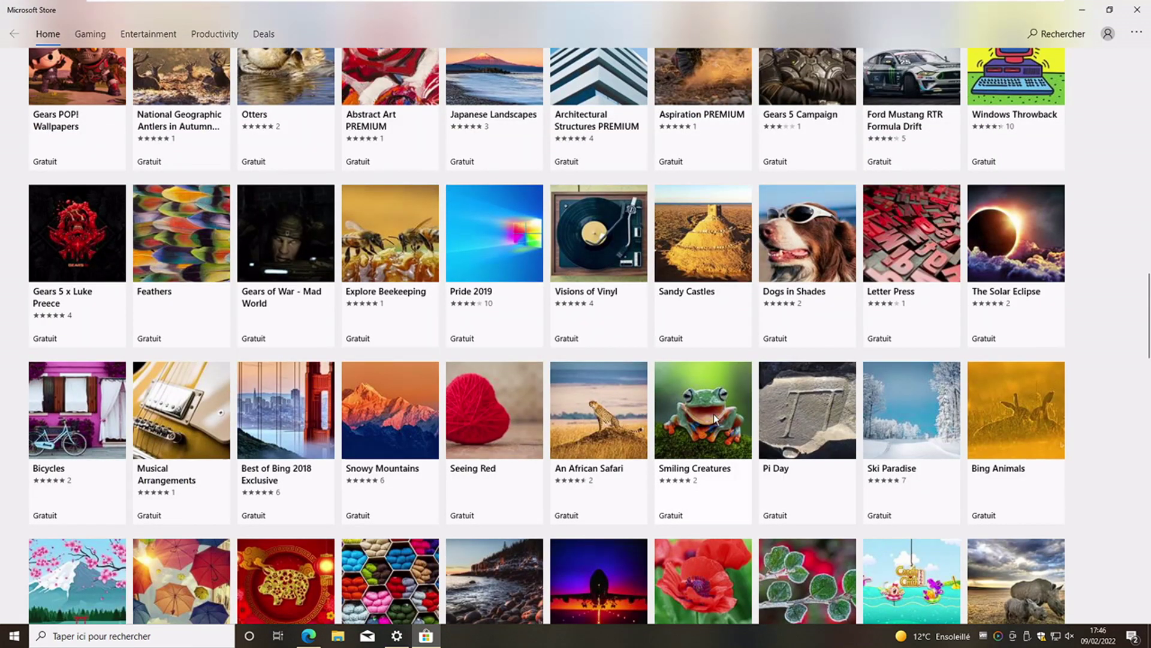
scroll(714, 418, "up", 2)
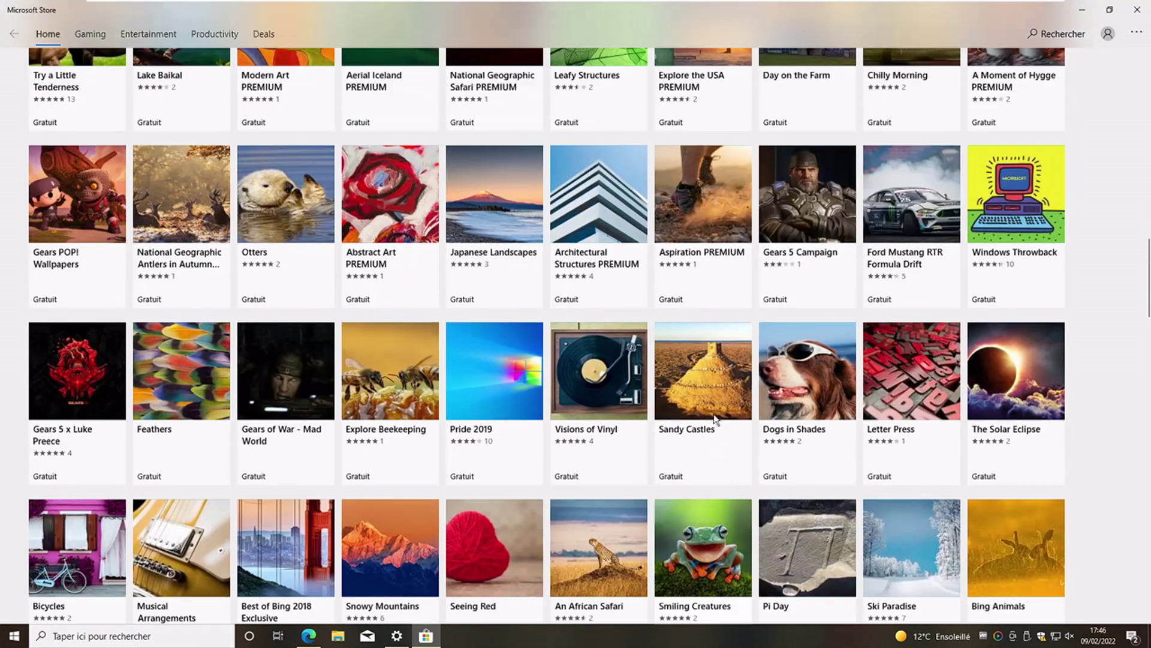
scroll(713, 418, "down", 5)
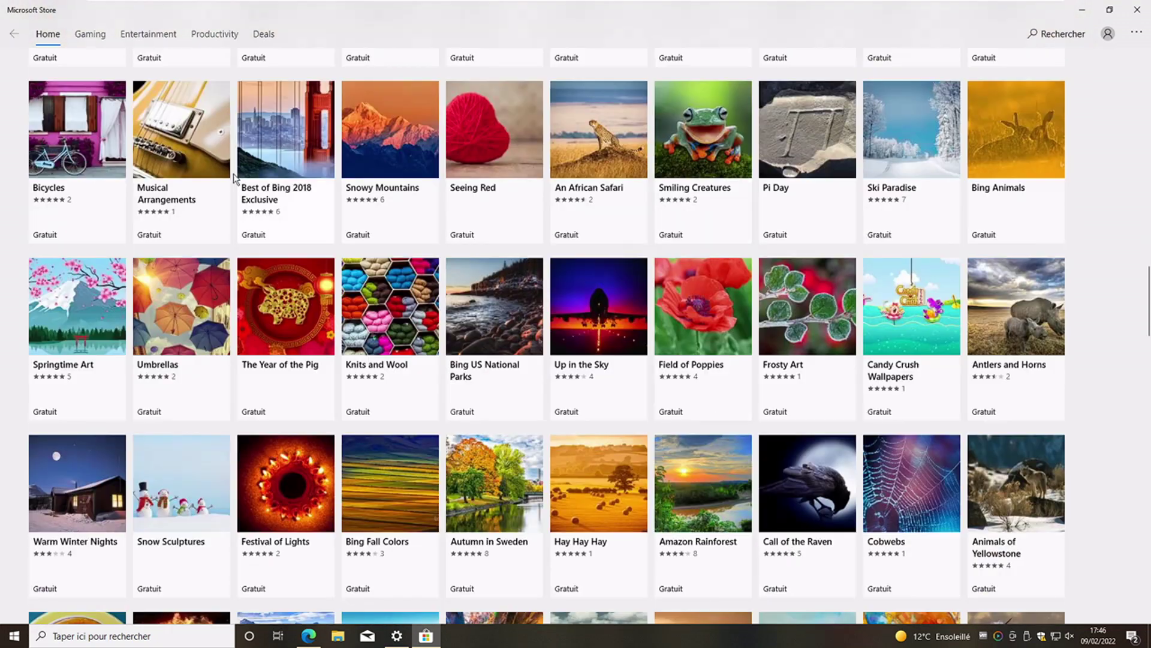
scroll(482, 284, "down", 6)
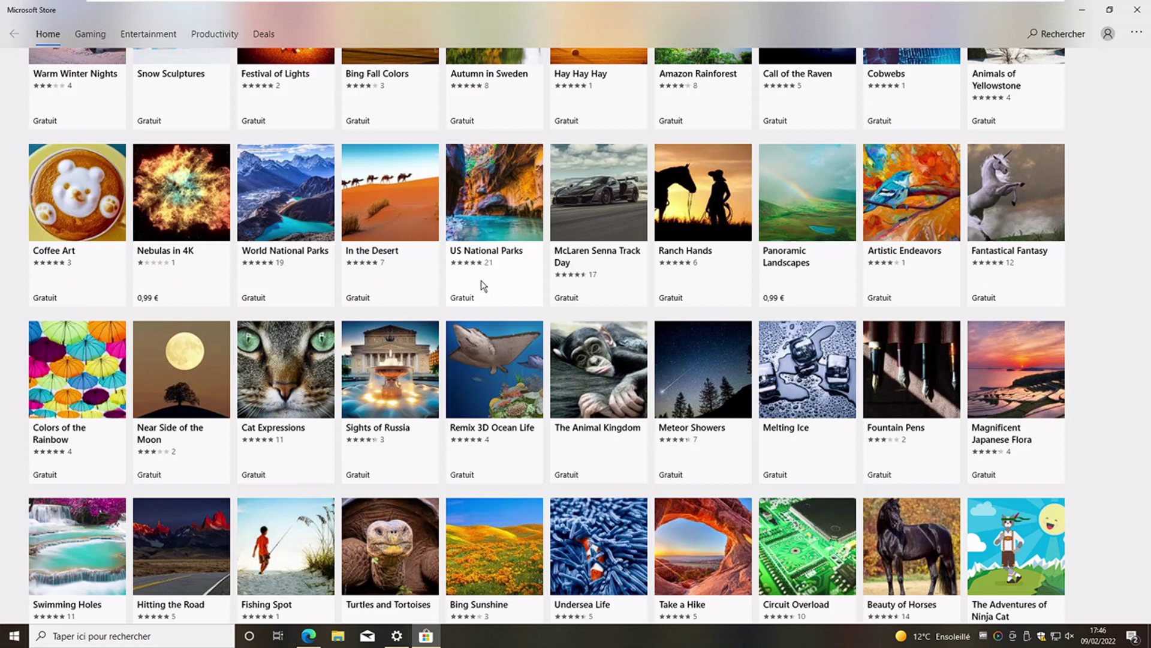
scroll(482, 284, "down", 5)
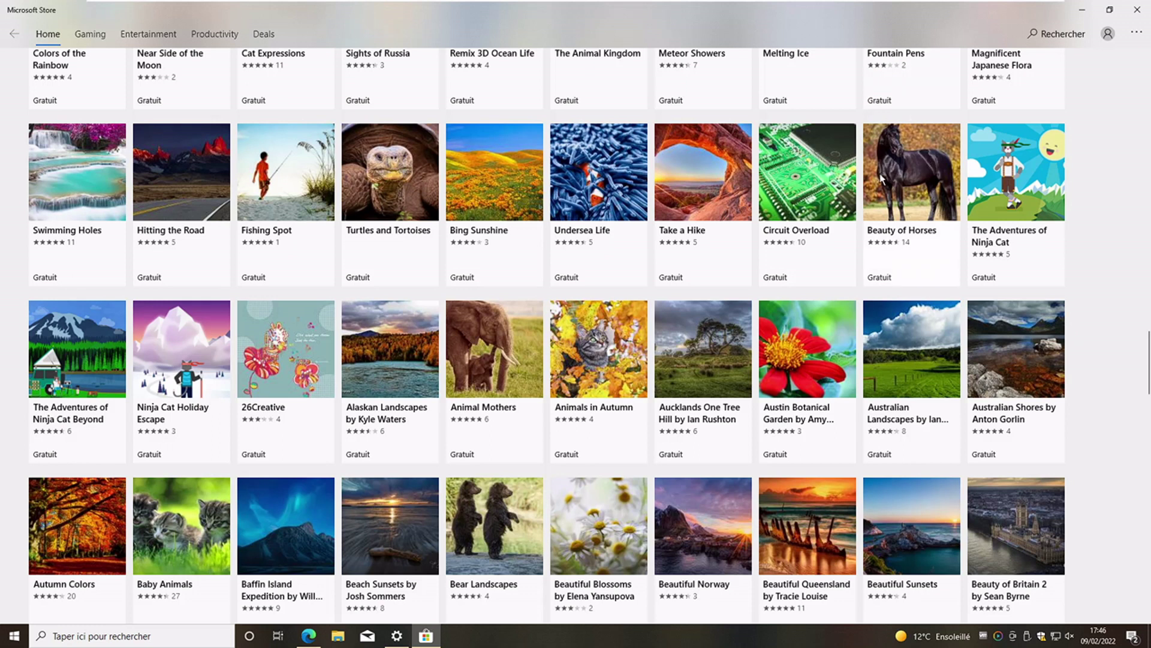
left_click(915, 168)
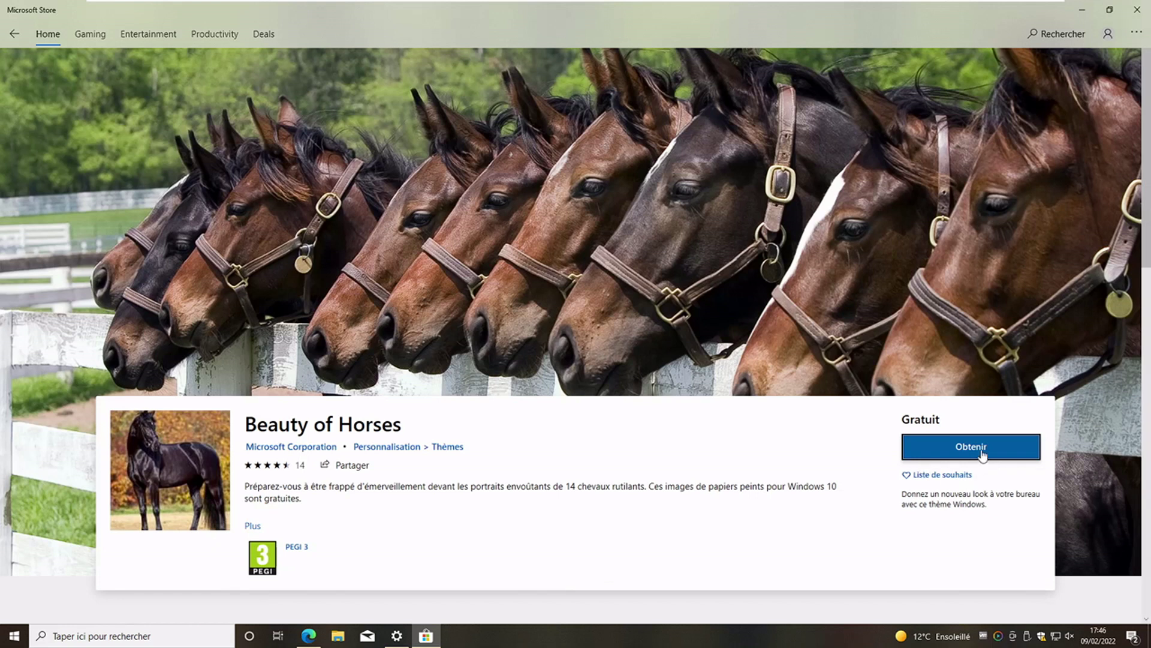
left_click(982, 455)
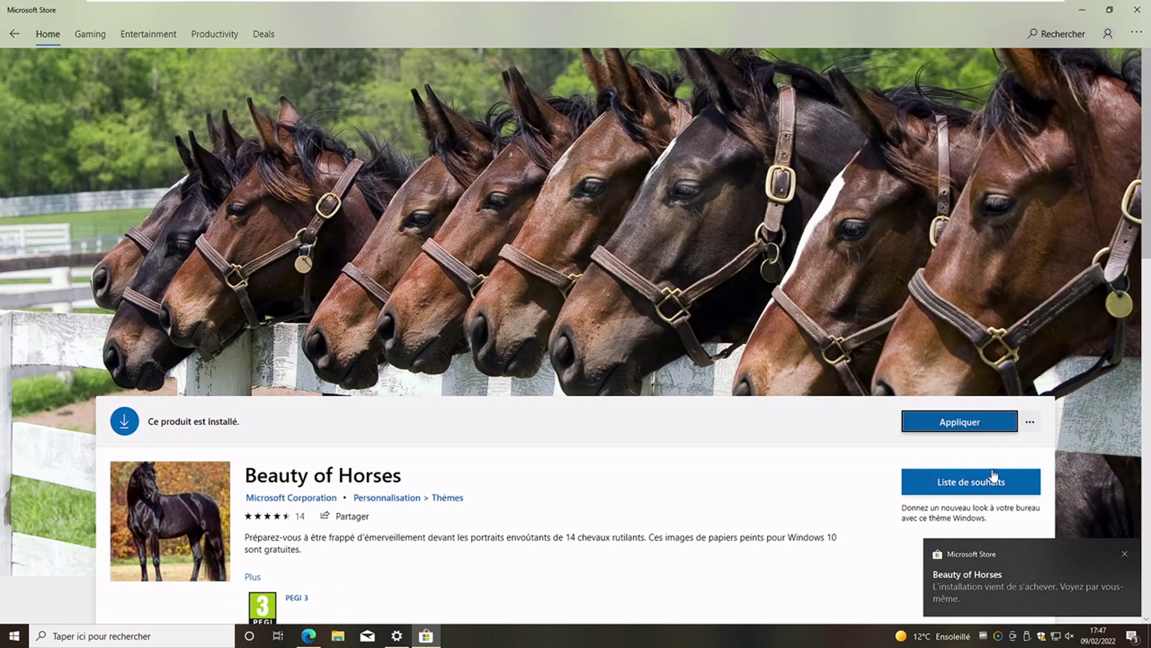
Step: Apply the installed Beauty of Horses theme and check its look on the desktop and the Start menu
left_click(968, 423)
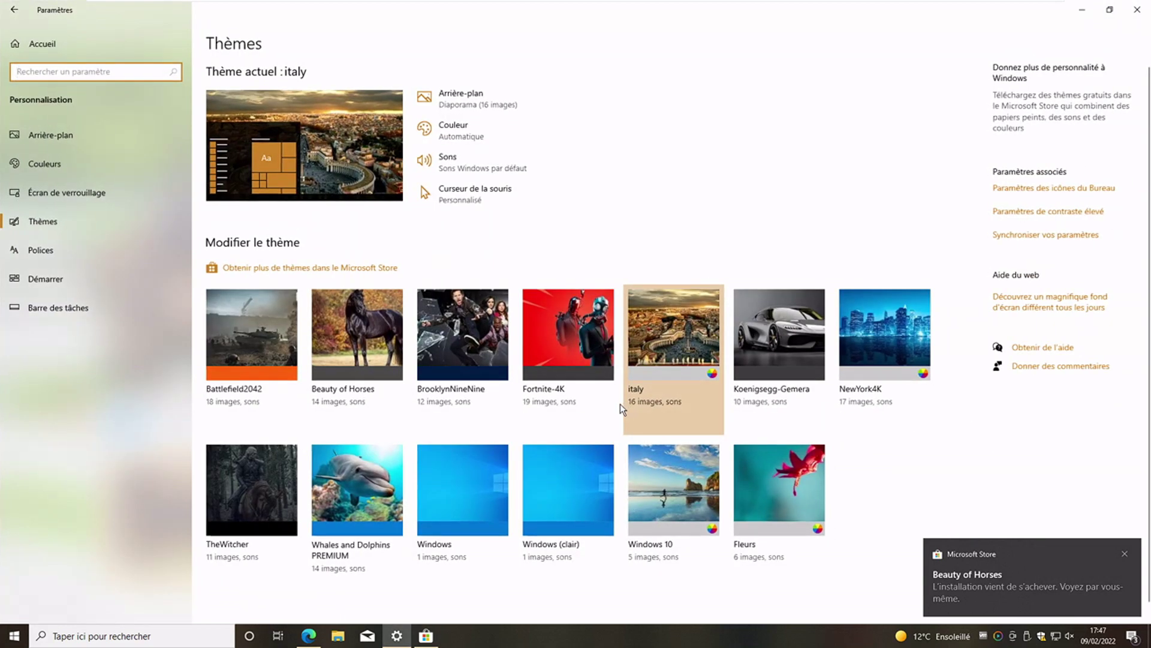
left_click(316, 300)
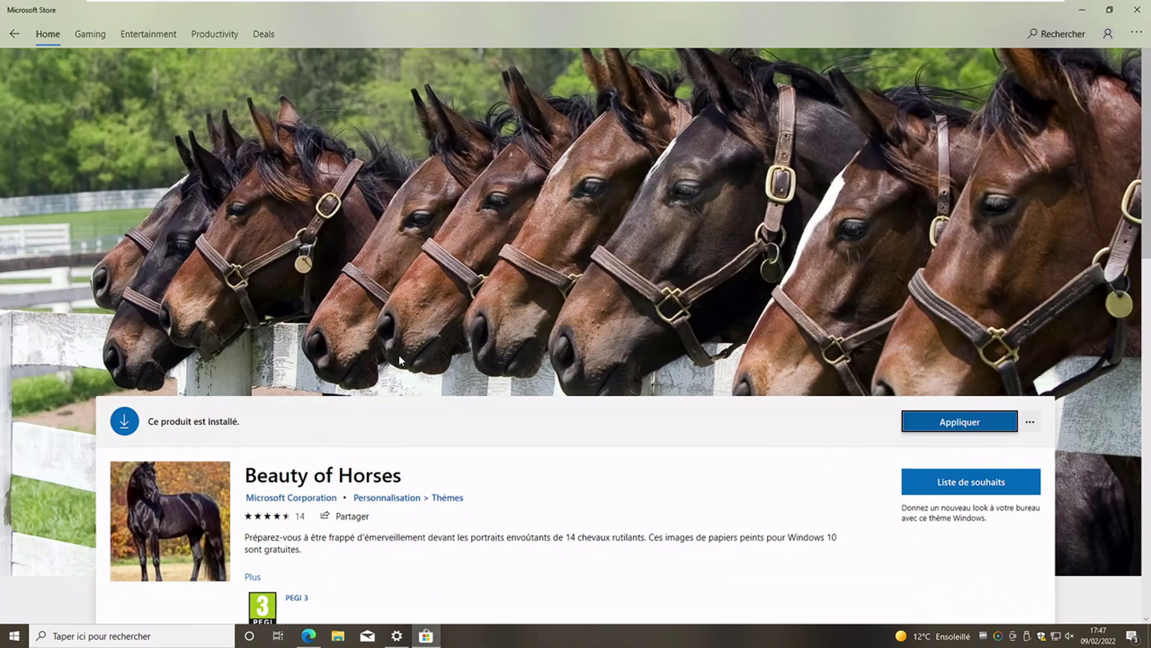
left_click(1083, 9)
left_click(16, 638)
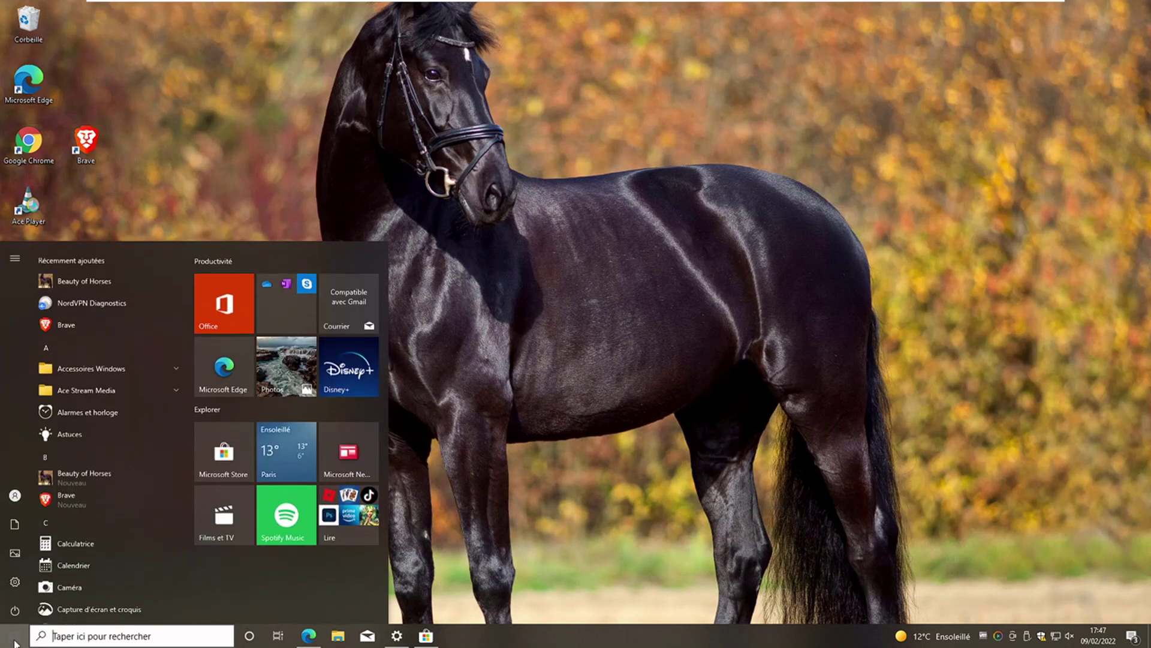
left_click(881, 409)
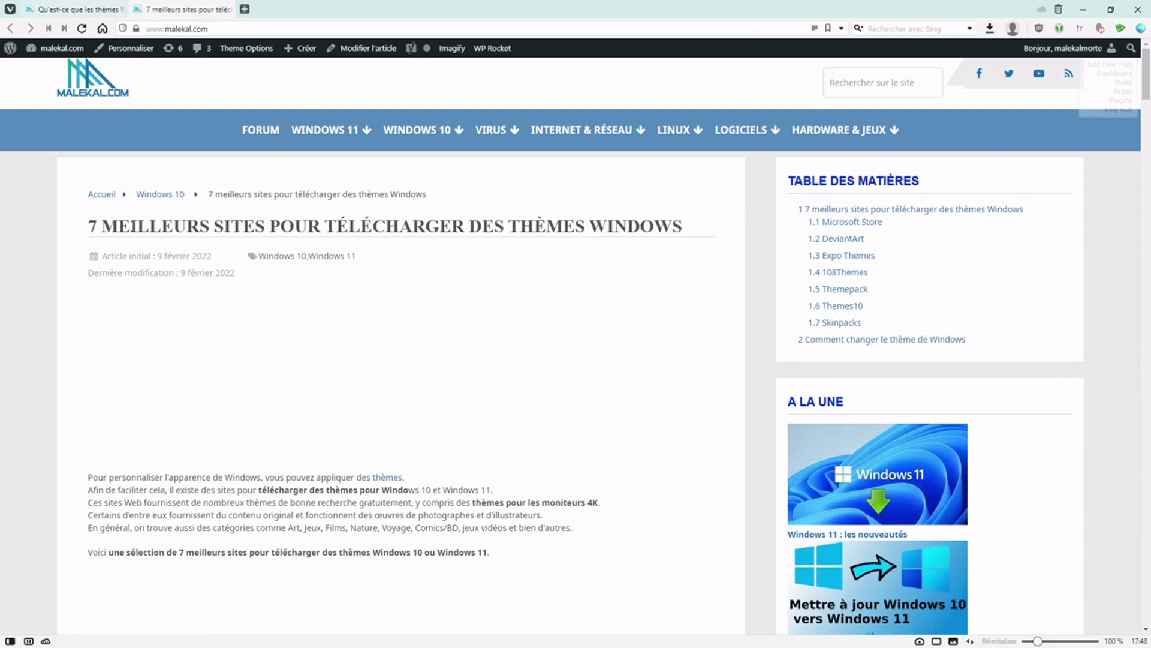
Step: Review the malekal.com article on the seven best Windows theme download sites, from Expo Themes and 108Themes through Themes10 to Skinpacks
scroll(134, 225, "down", 8)
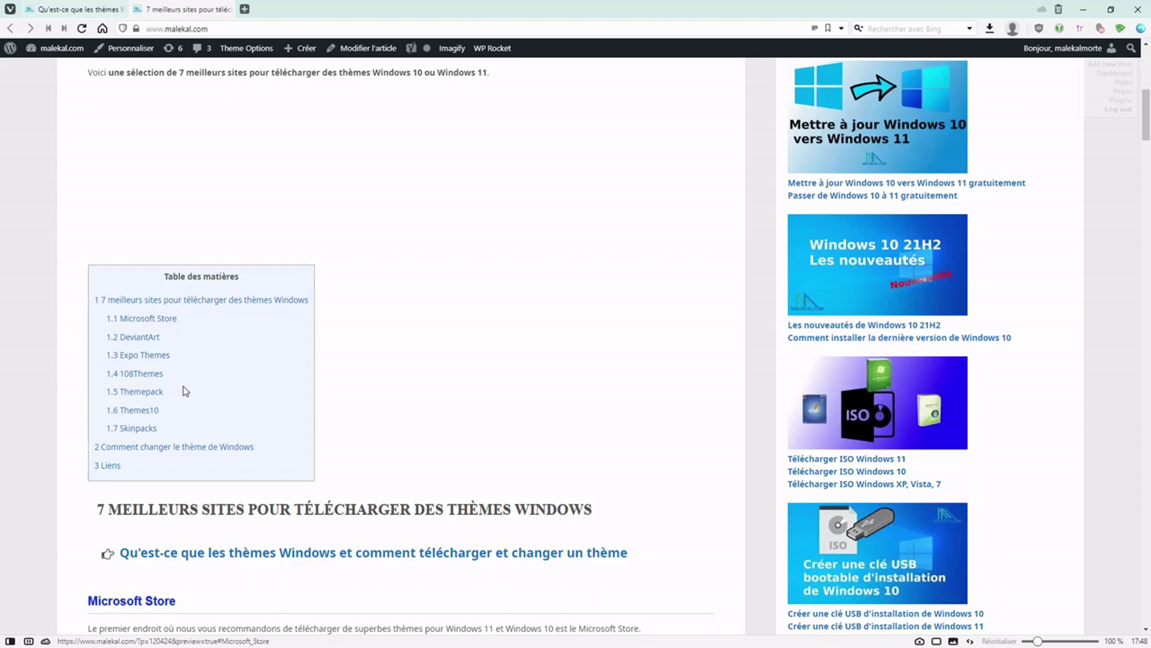
left_click(152, 422)
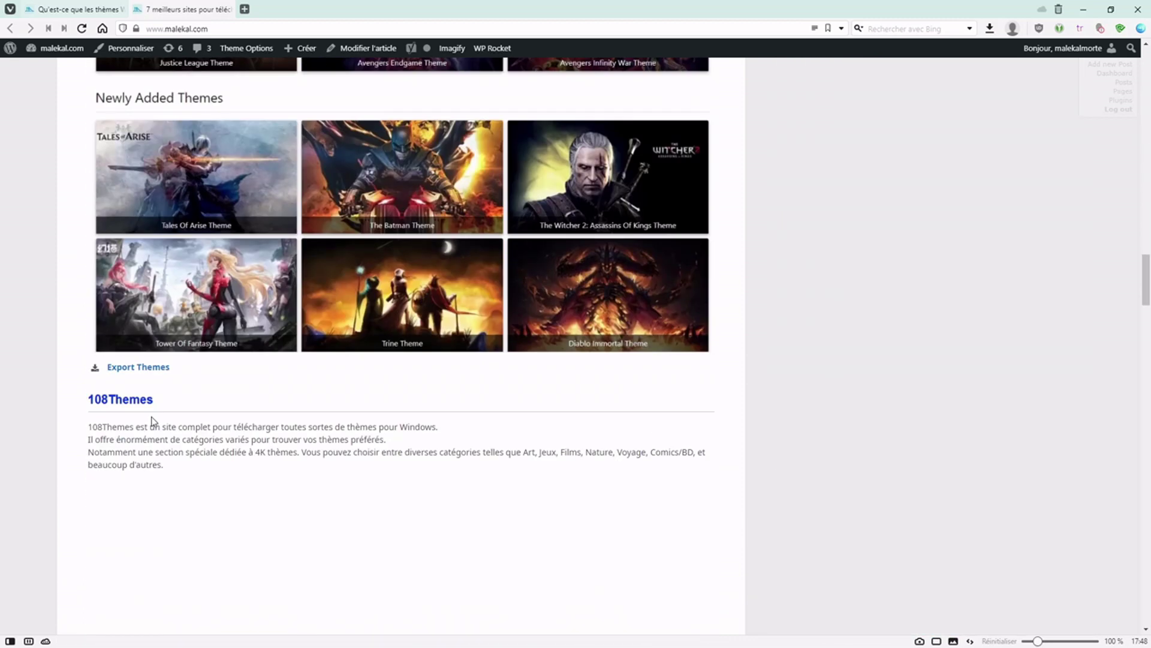
scroll(152, 420, "up", 8)
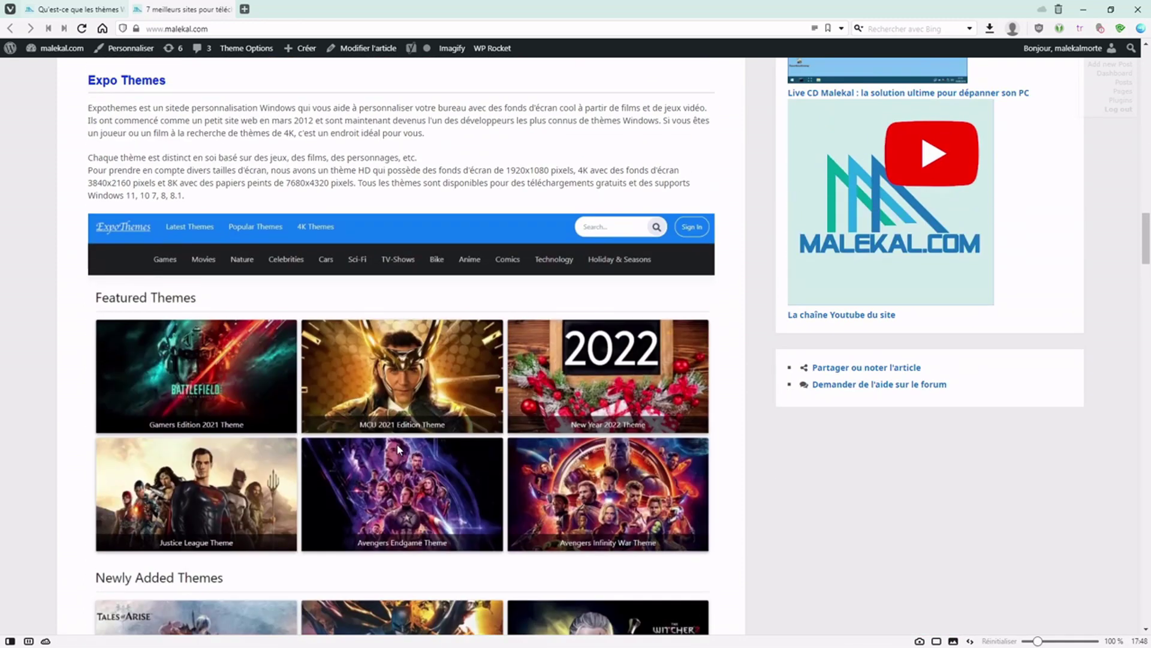
scroll(461, 311, "down", 3)
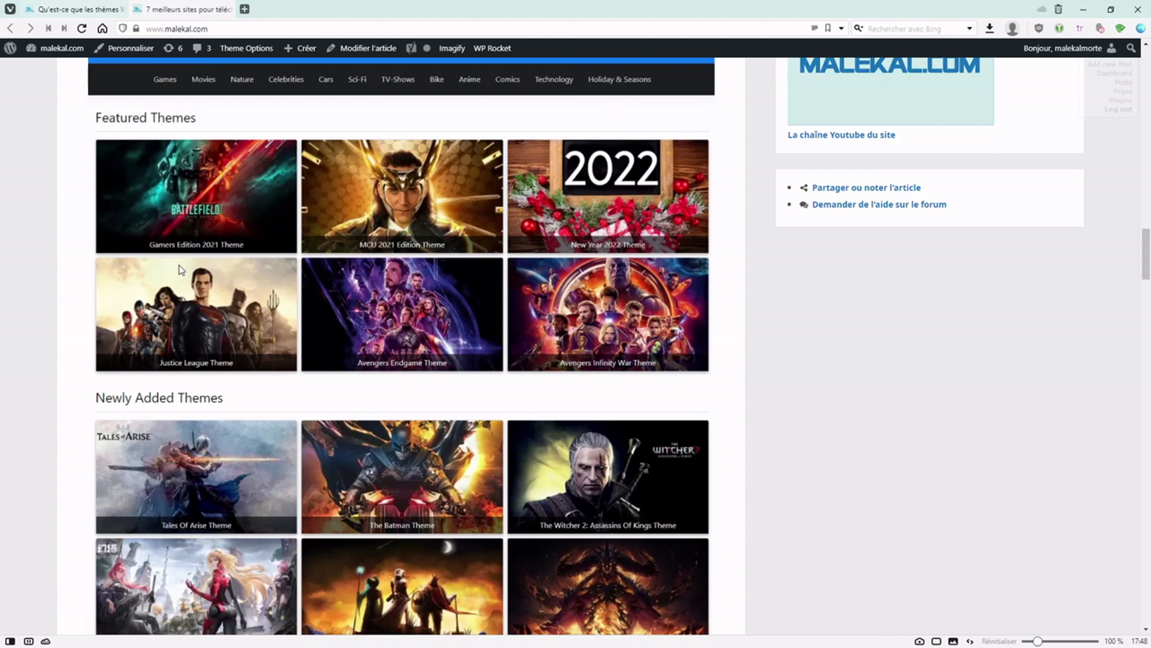
scroll(249, 314, "down", 3)
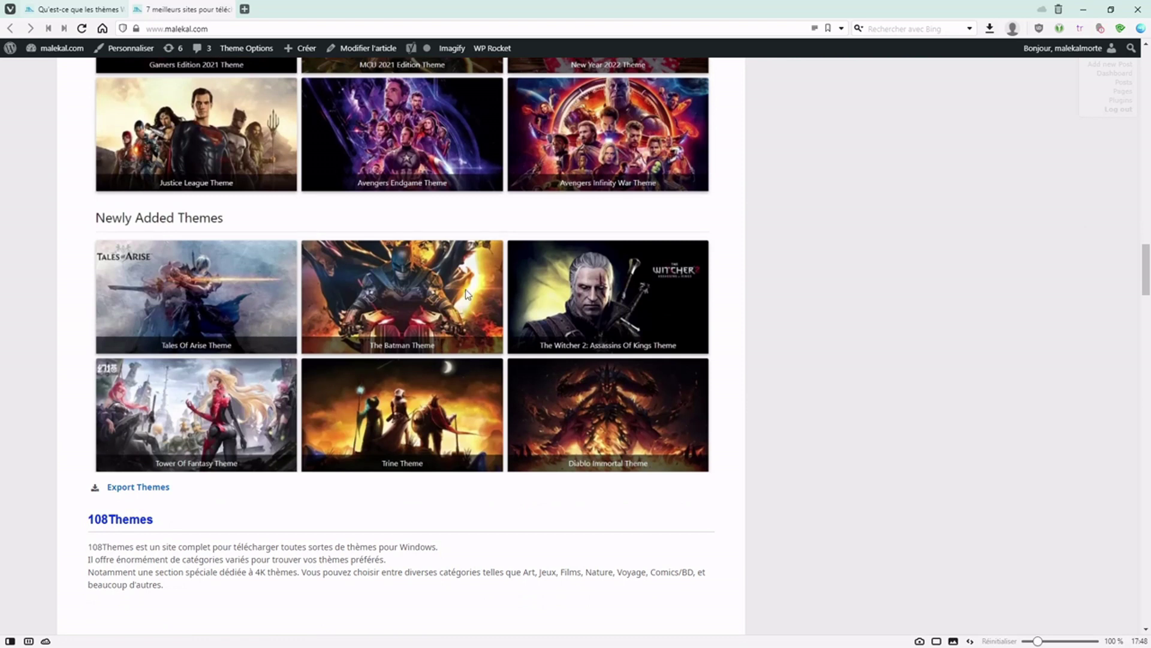
scroll(265, 440, "down", 5)
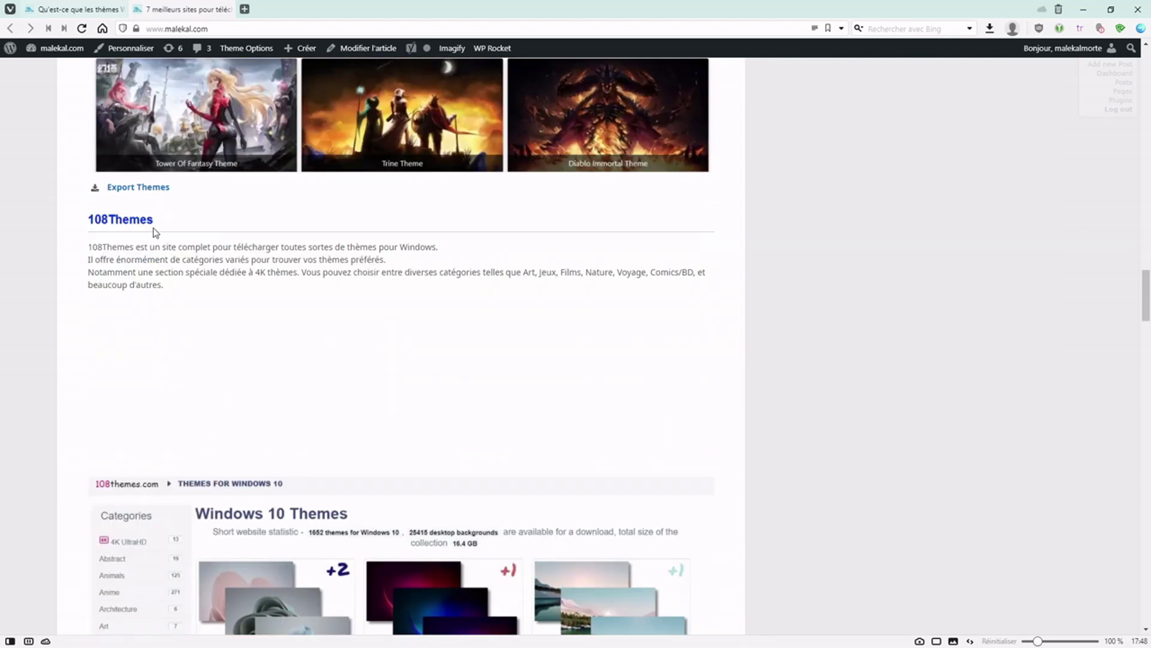
scroll(144, 402, "down", 6)
scroll(145, 402, "down", 20)
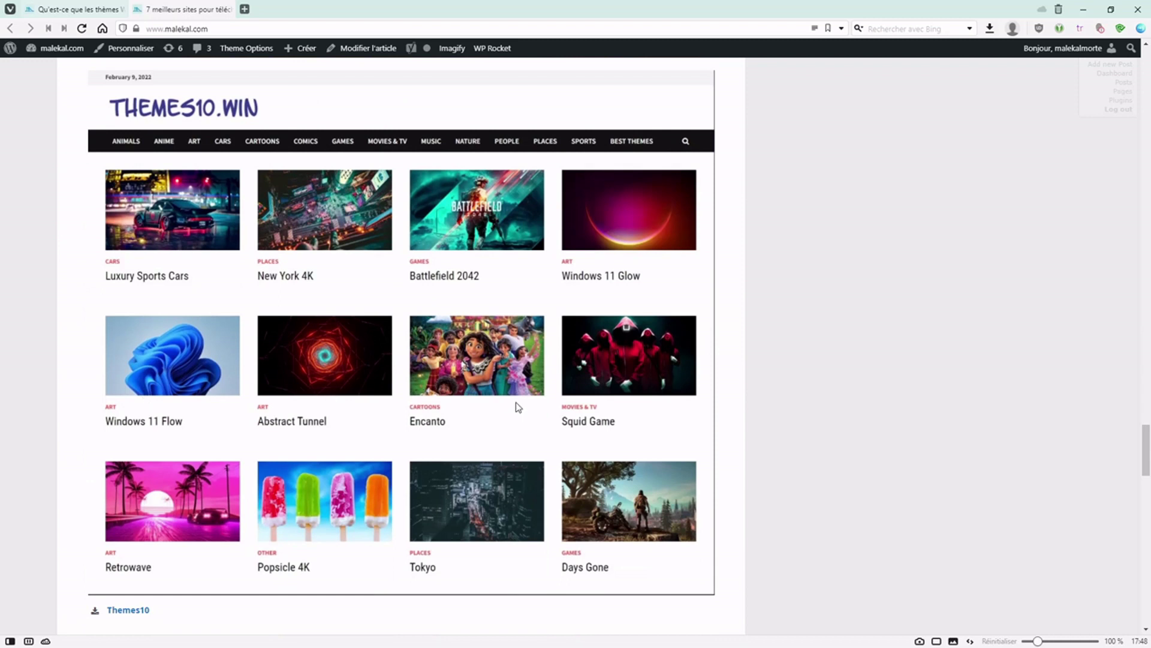
scroll(517, 398, "down", 4)
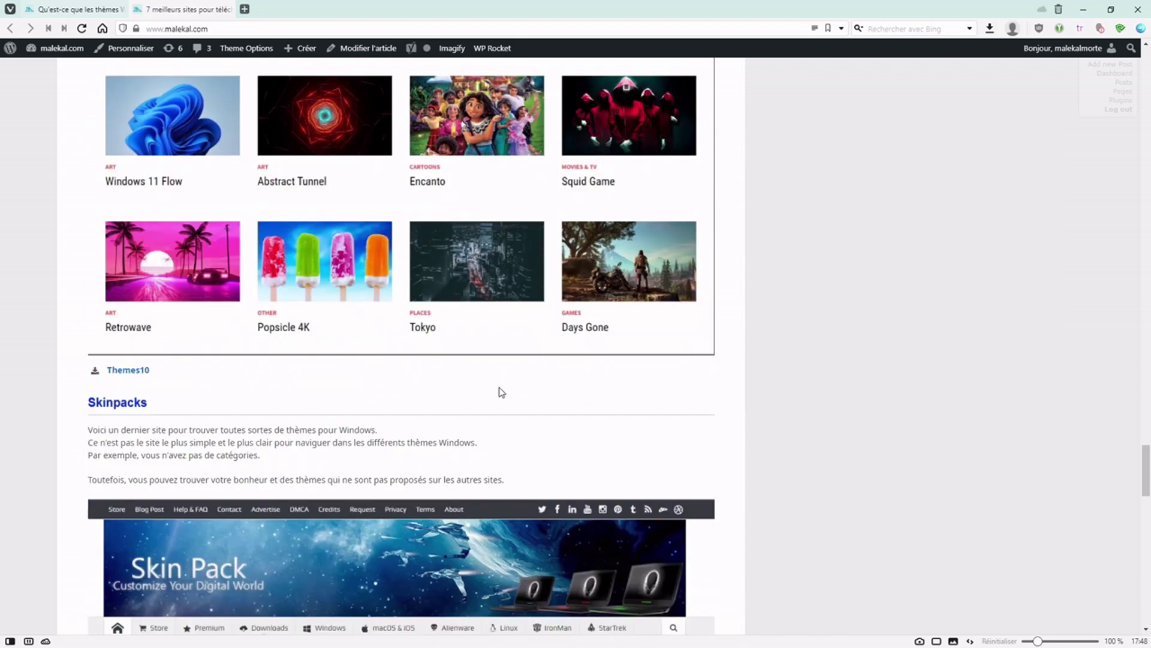
scroll(176, 503, "up", 3)
right_click(114, 548)
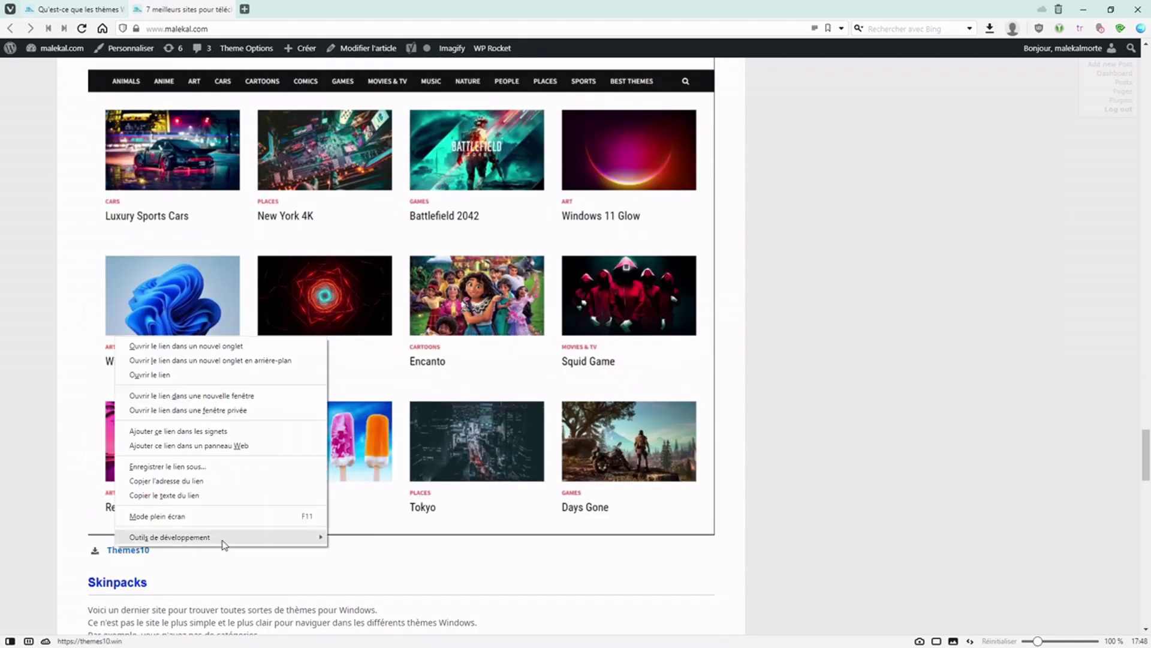
left_click(226, 481)
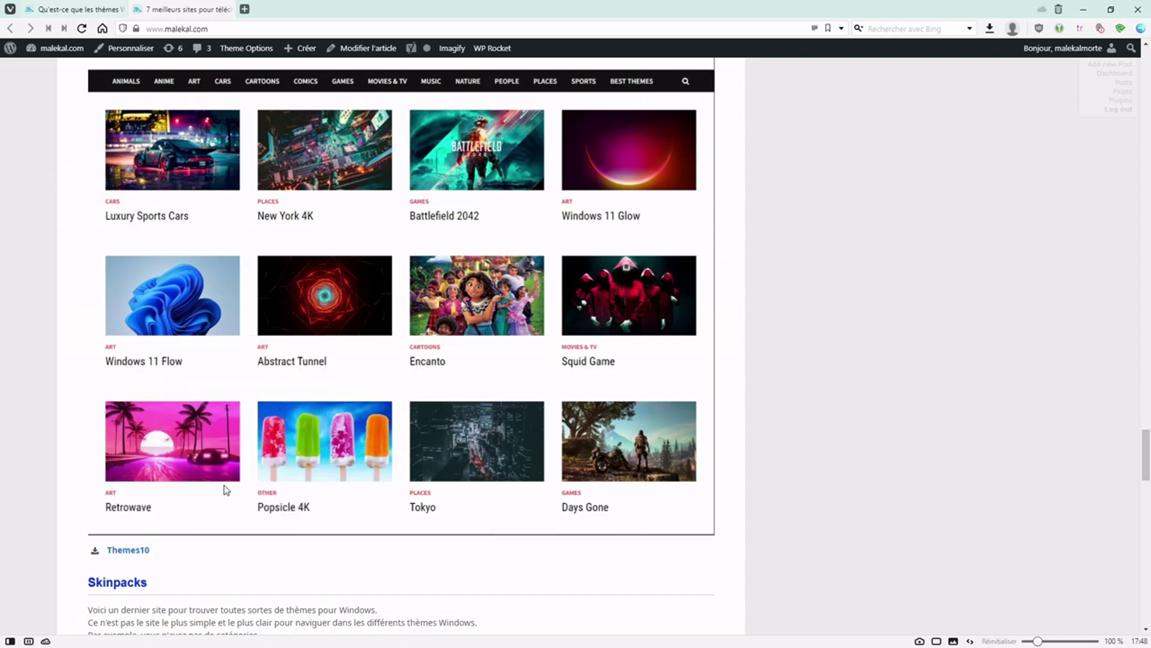
left_click(1084, 11)
double_click(27, 137)
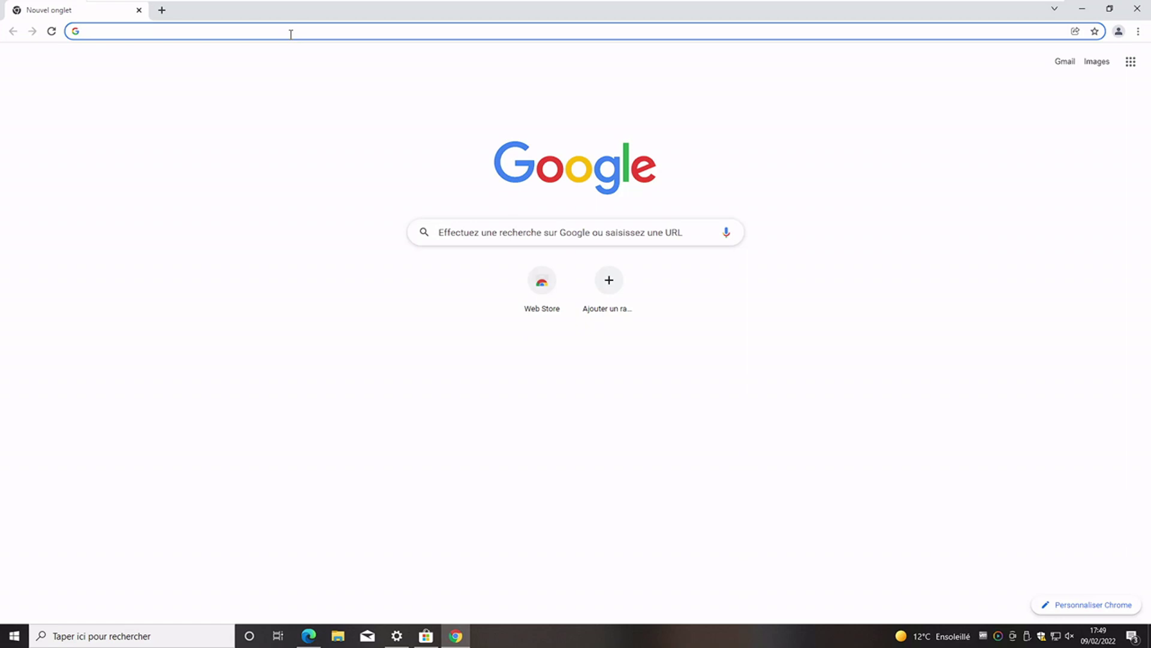
type("https://themes10.win/")
key("Return")
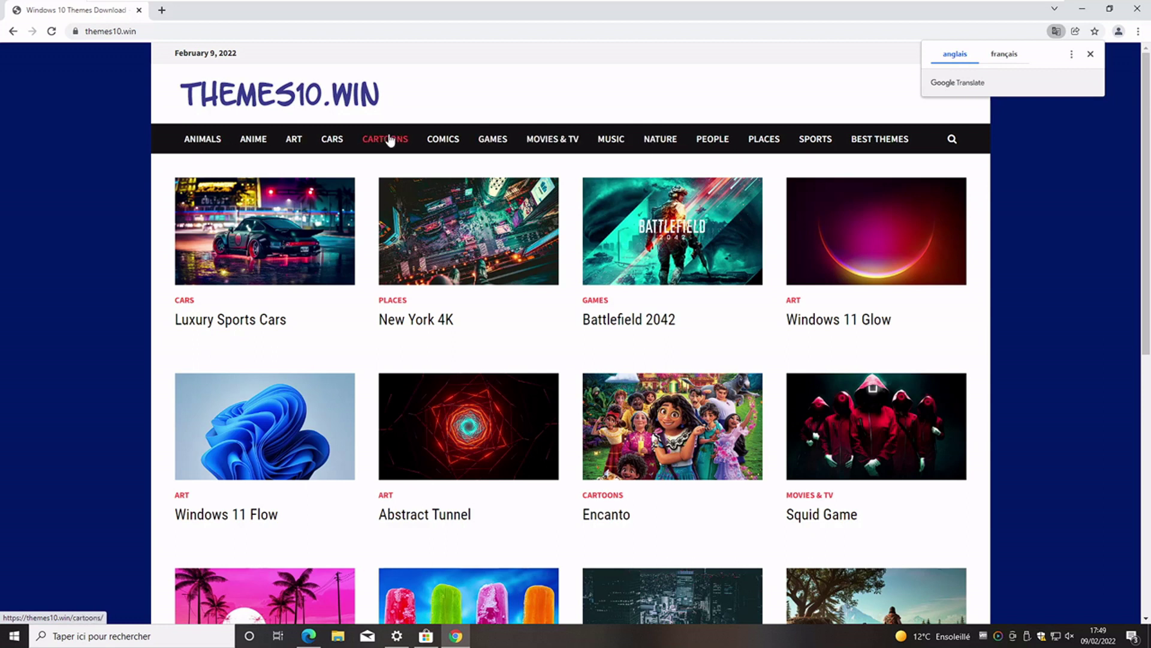
Step: Browse the Games themes to page 2 and open the Dragon Age: Inquisition theme
left_click(495, 140)
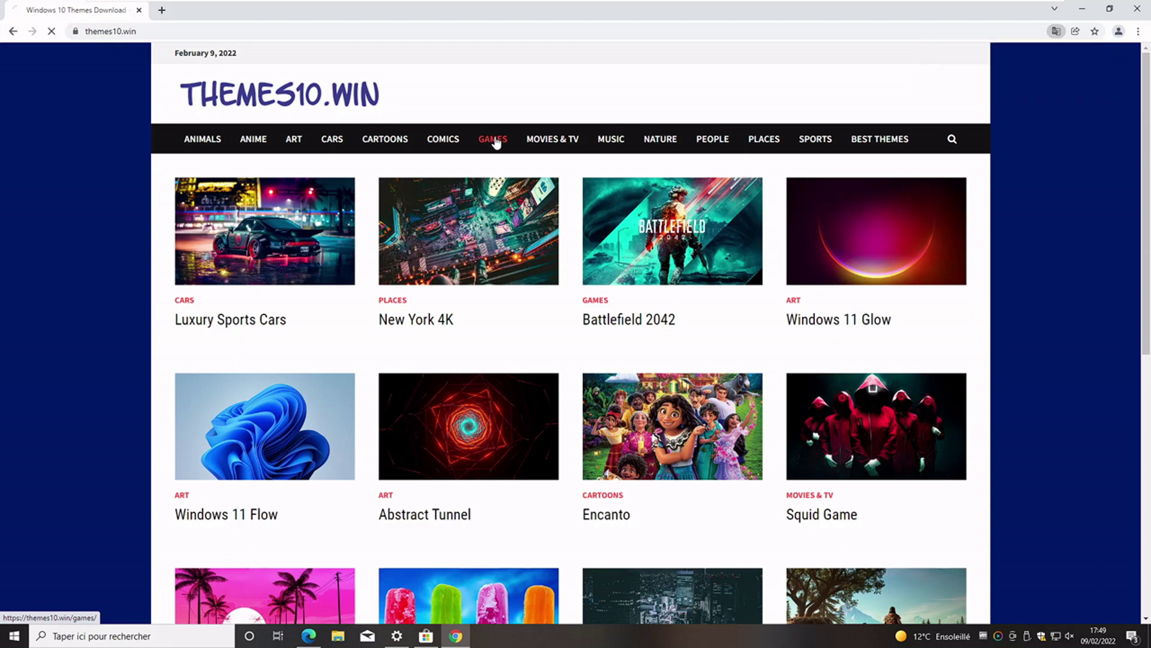
scroll(277, 434, "down", 5)
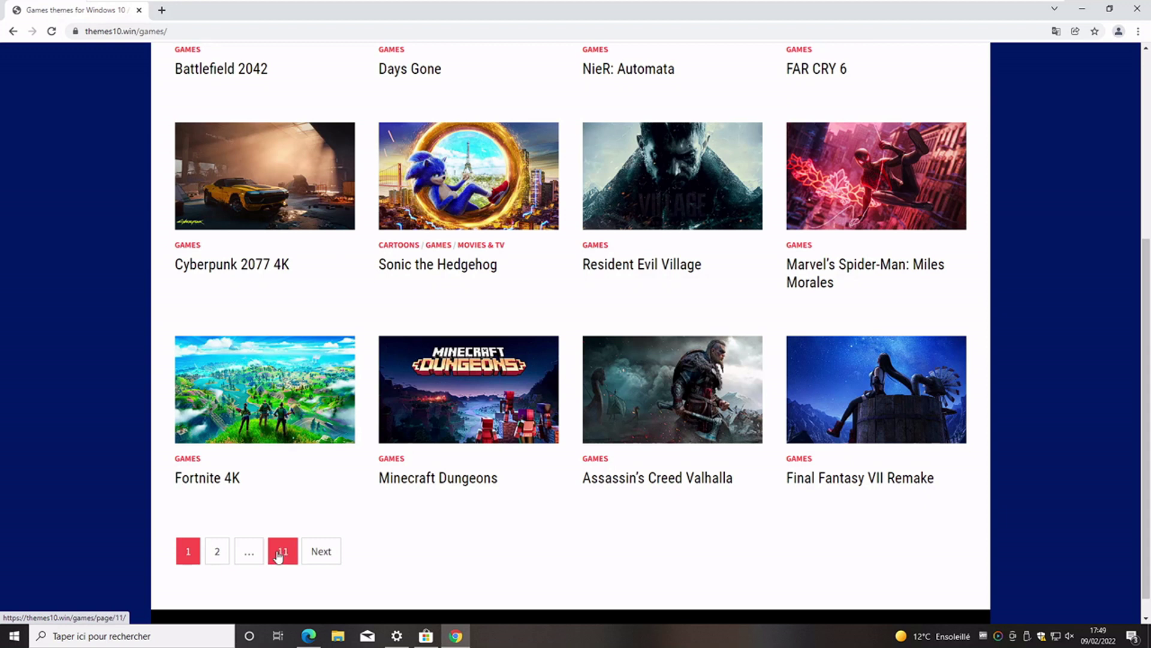
left_click(218, 552)
scroll(220, 558, "down", 5)
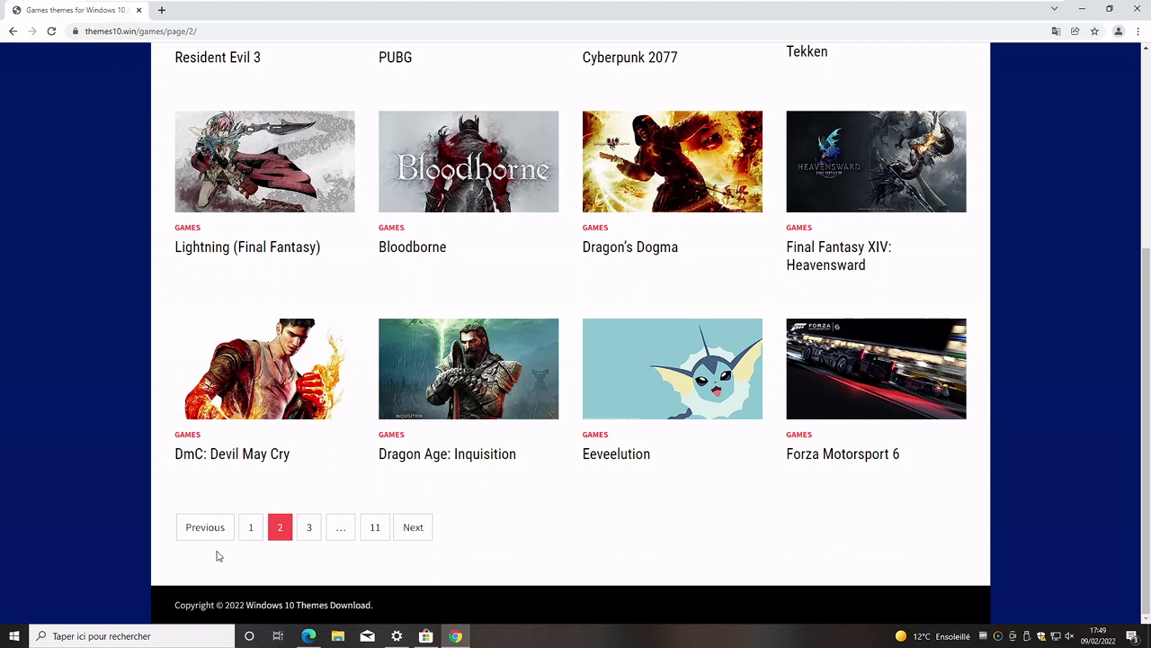
left_click(456, 367)
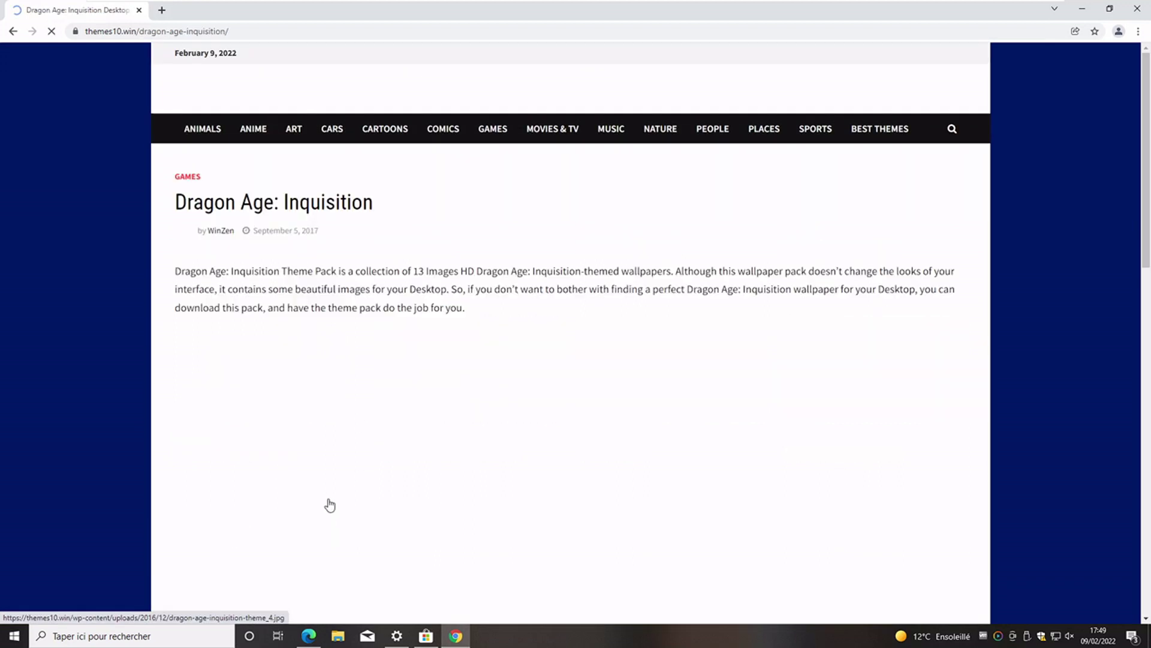
Step: Look over the Dragon Age: Inquisition wallpapers and download the free theme pack, dismissing the advertisement
scroll(410, 435, "down", 5)
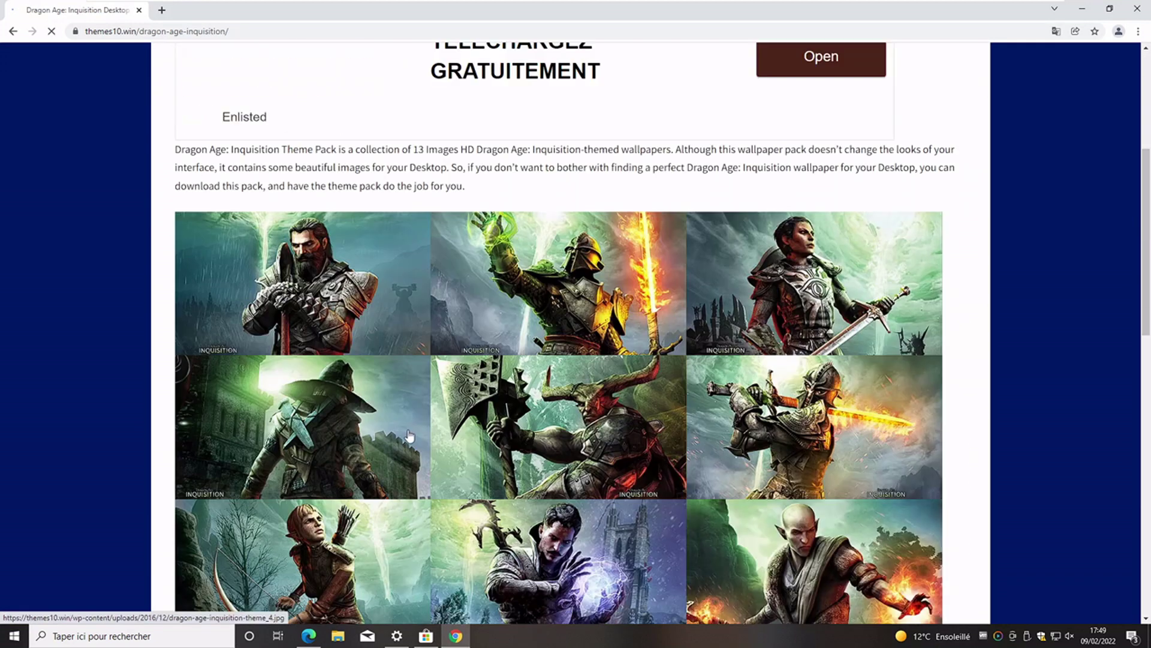
scroll(410, 436, "up", 3)
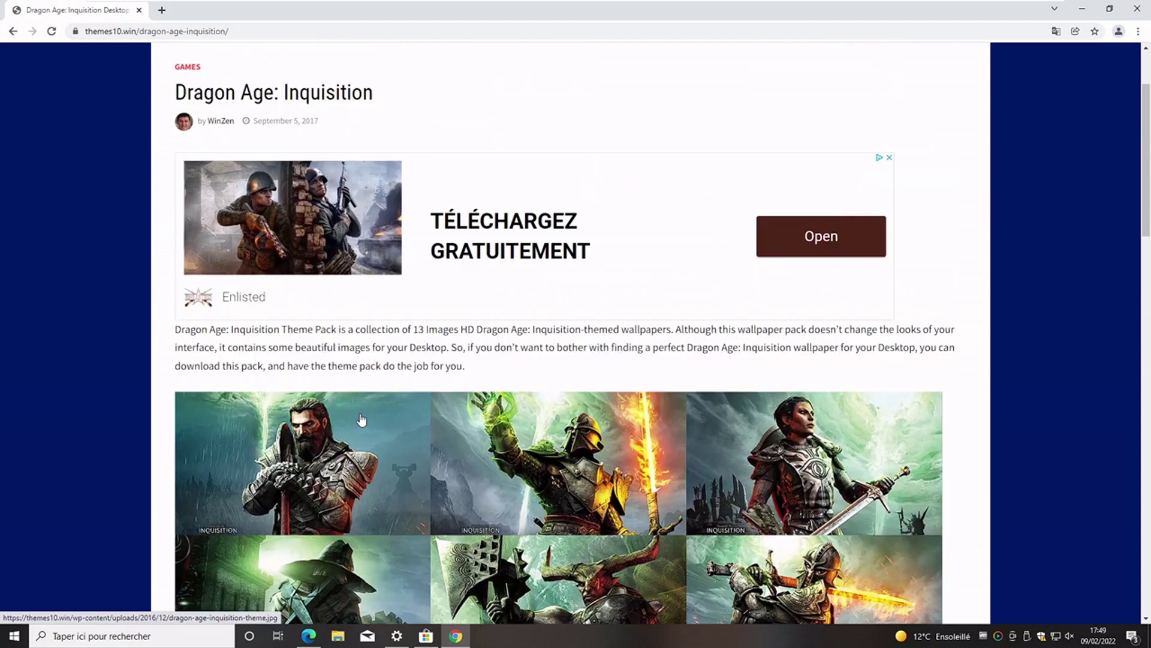
scroll(370, 474, "down", 8)
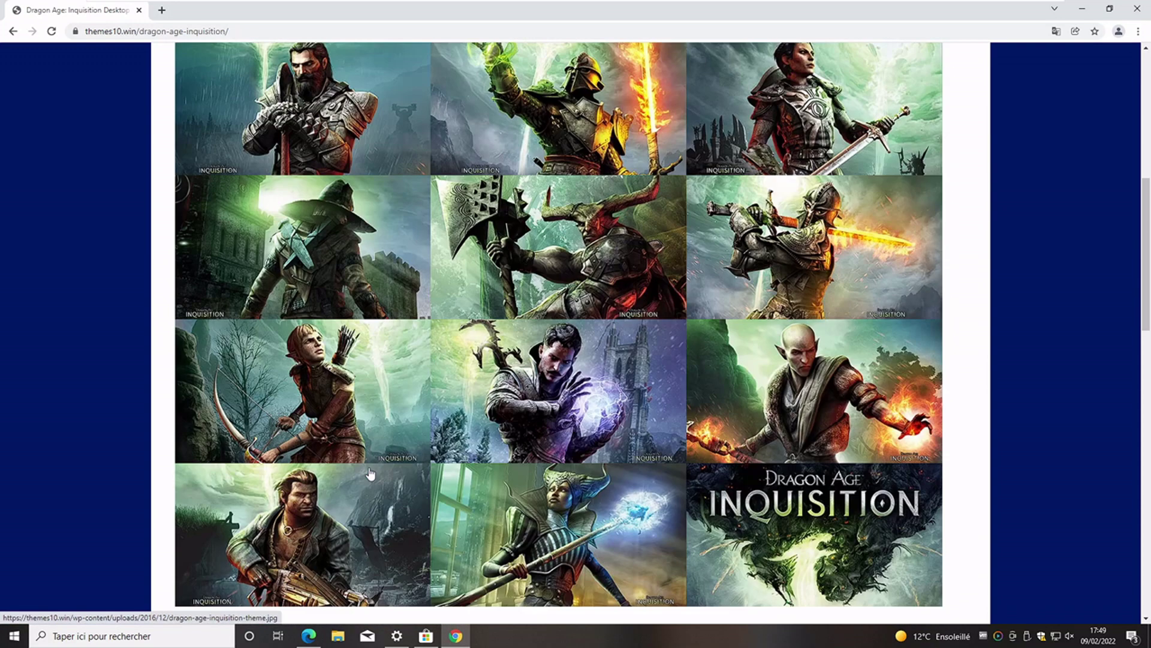
scroll(370, 474, "down", 1)
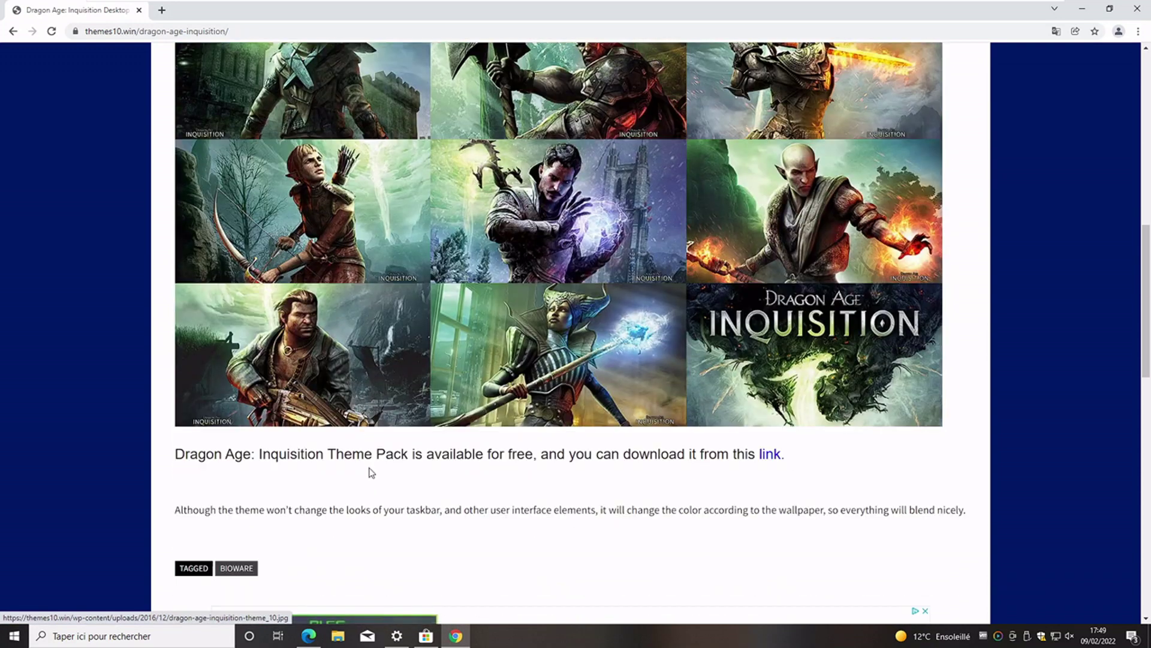
left_click(773, 459)
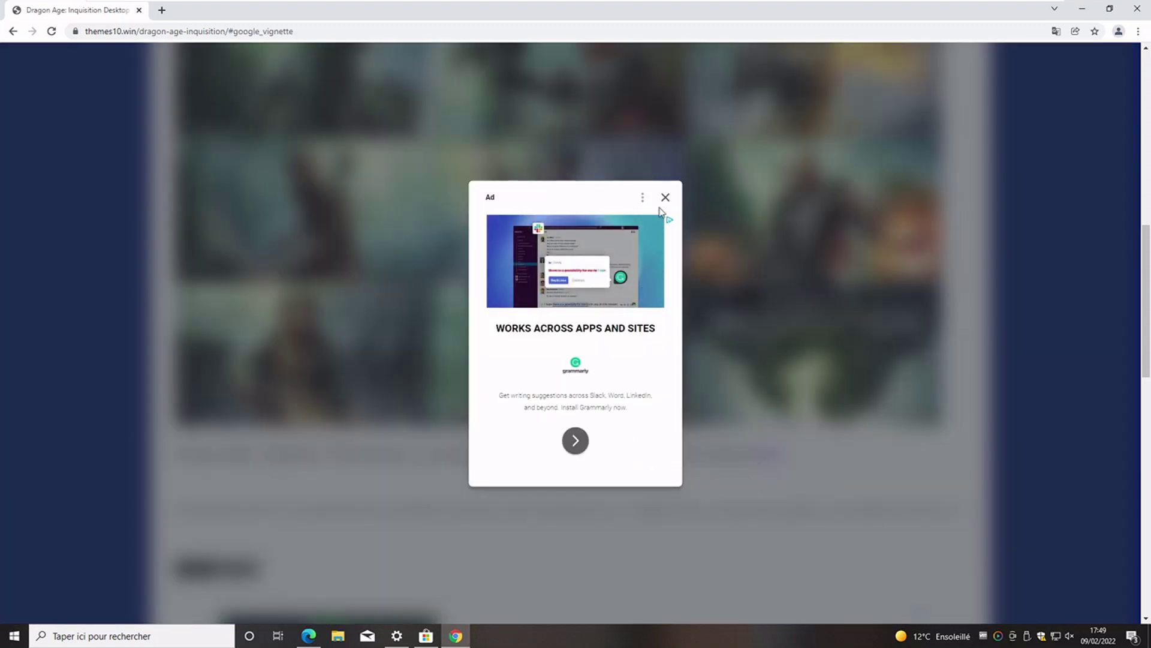
left_click(666, 197)
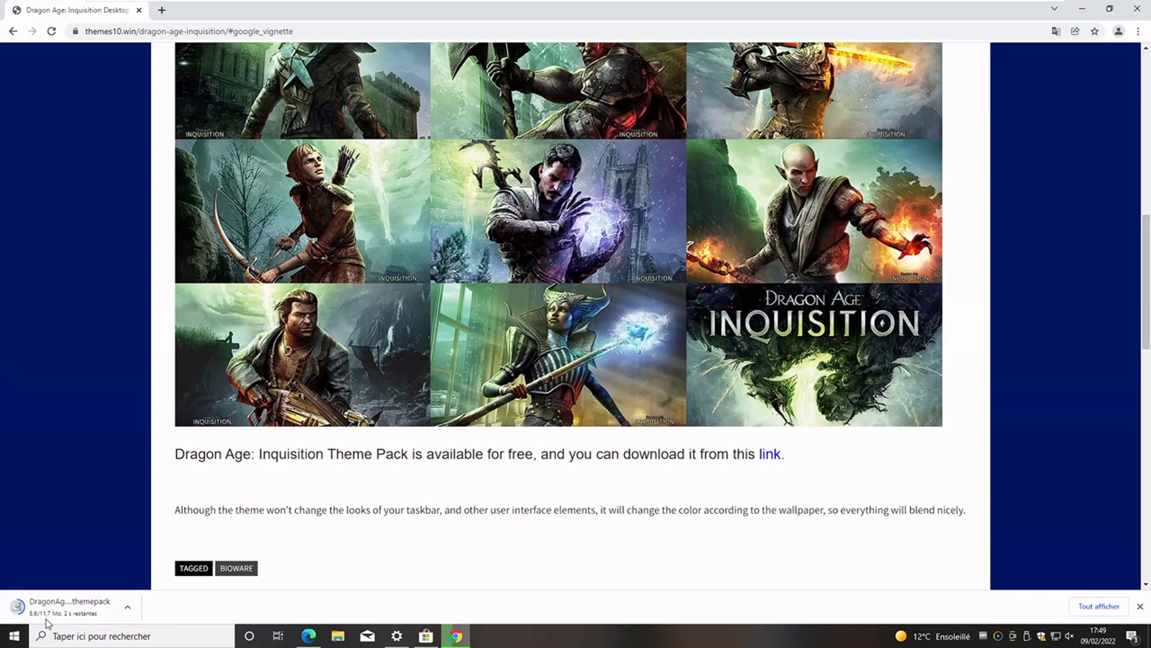